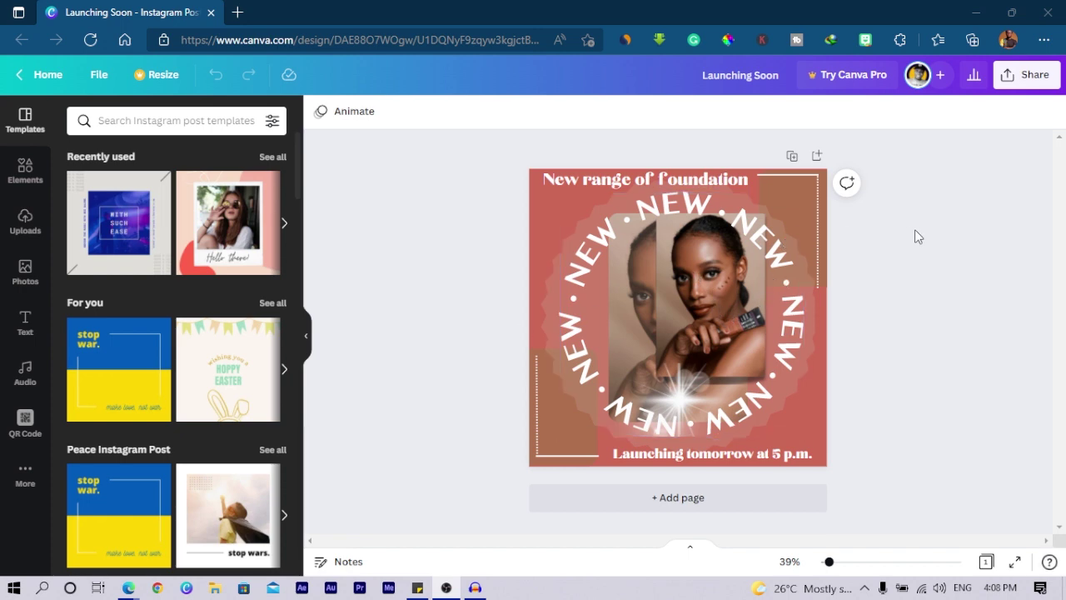
Duplicate the post page to make a second copy to rework.
click(791, 157)
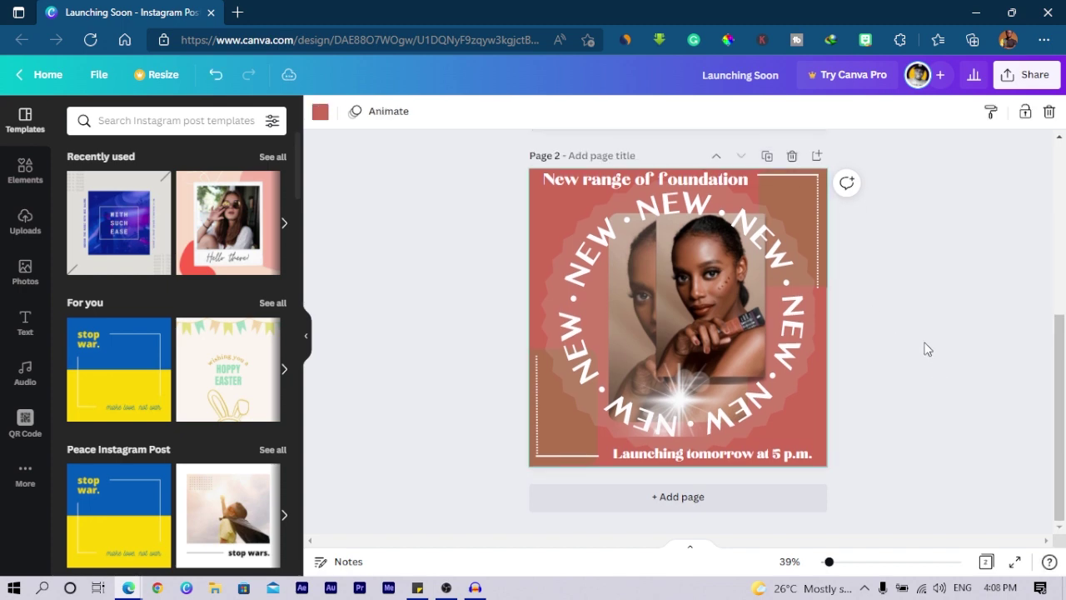
scroll(871, 292, up, 5)
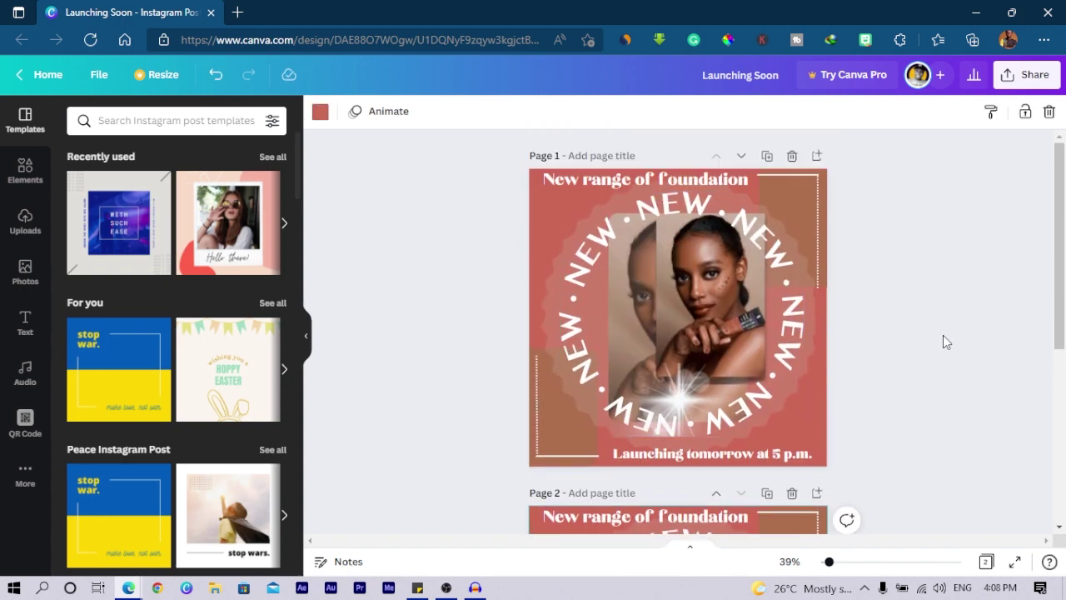
scroll(950, 341, down, 5)
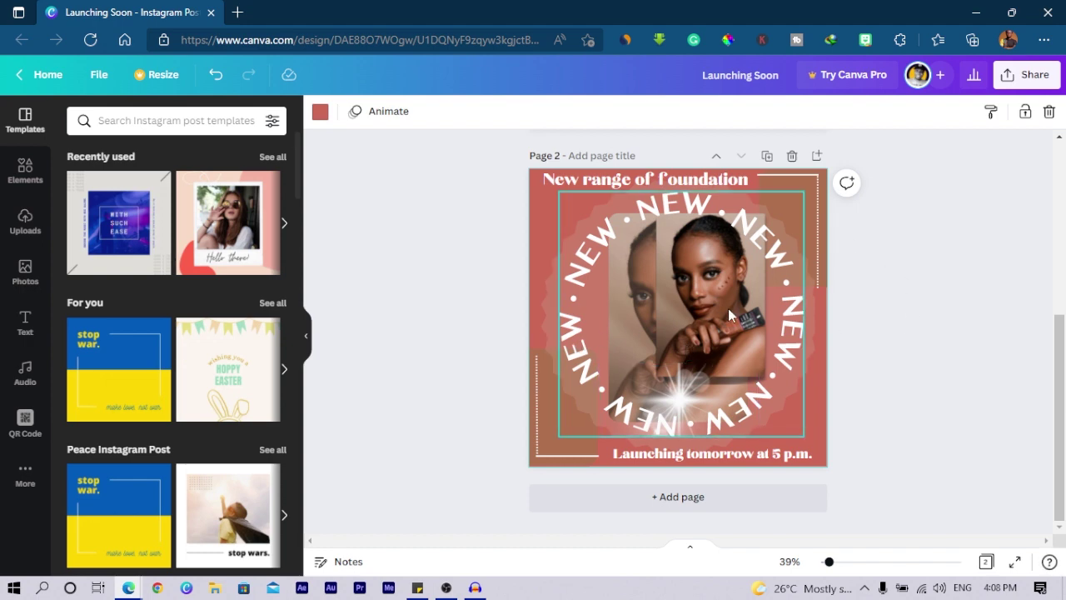
Push the NEW text ring, second photo and sparkle toward the page edges.
mouse_move(700, 317)
mouse_down()
mouse_move(708, 293)
mouse_move(710, 301)
mouse_up()
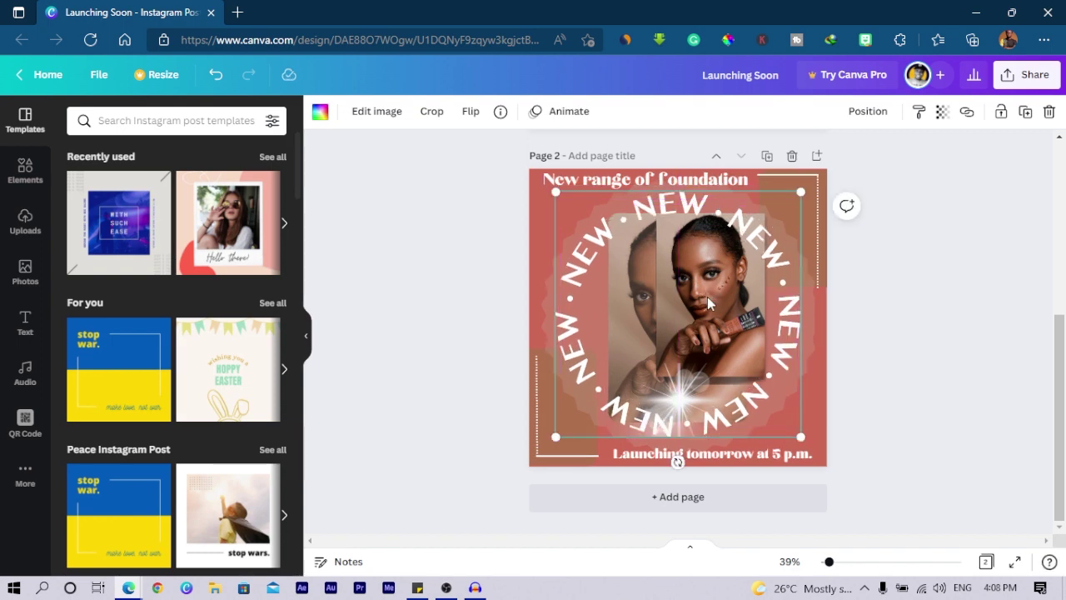
click(708, 304)
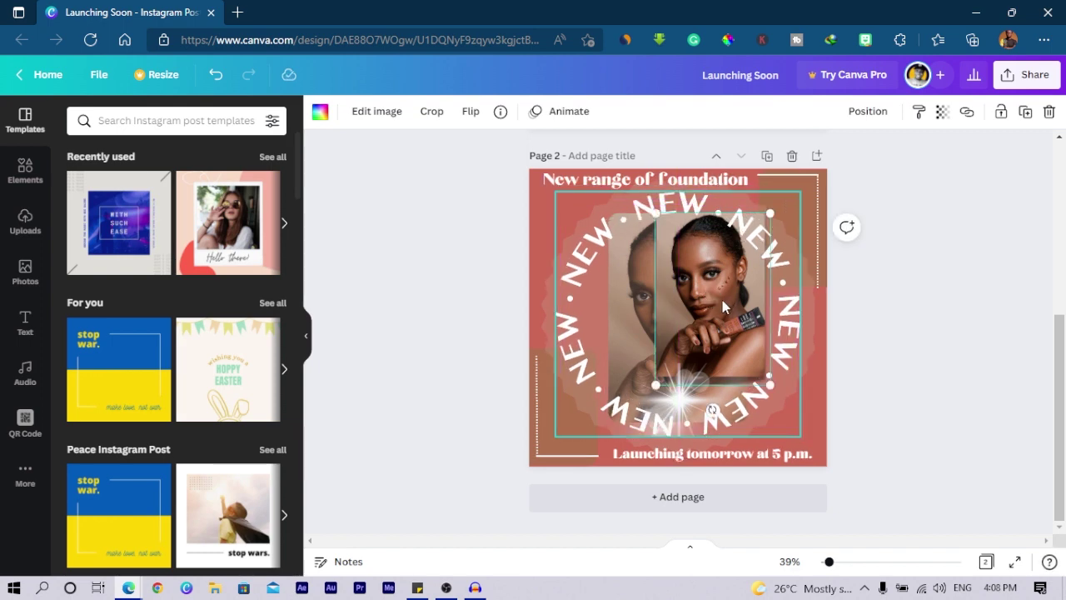
drag(727, 305, 909, 264)
drag(702, 321, 815, 403)
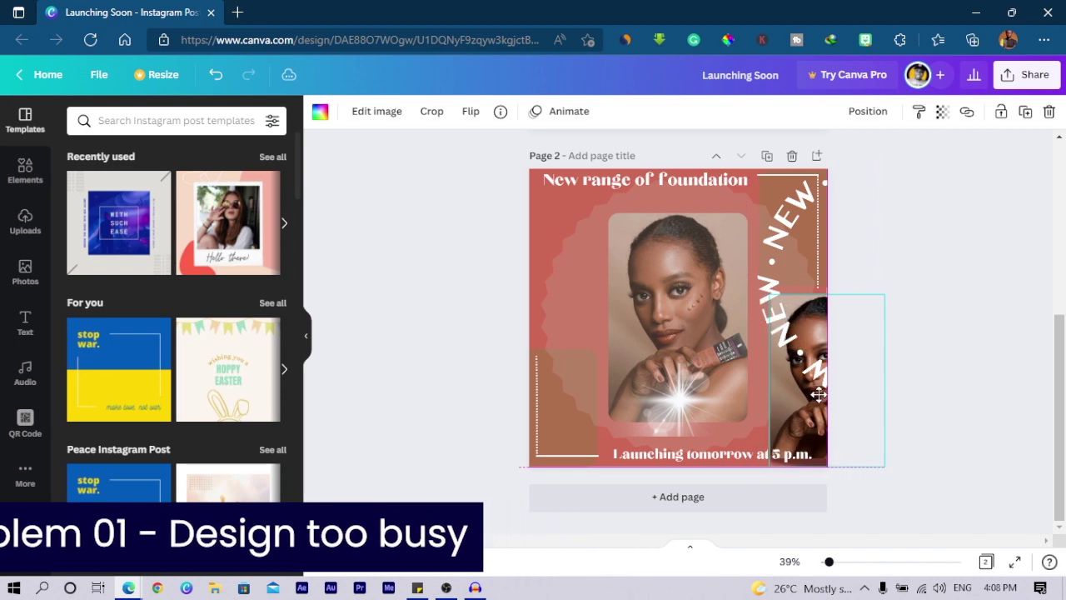
drag(664, 372, 537, 450)
drag(722, 309, 693, 289)
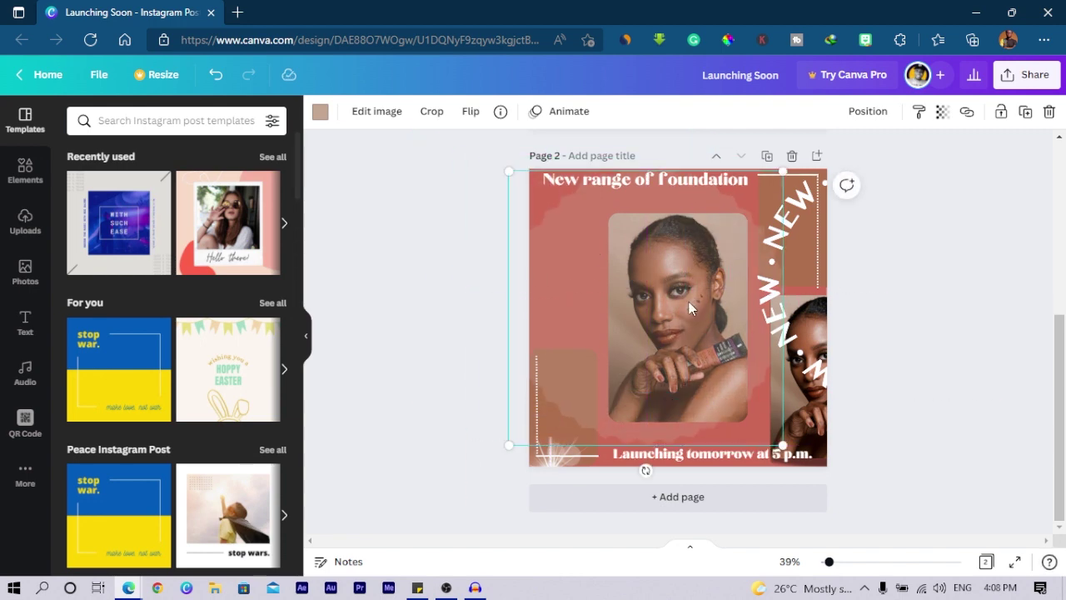
Undo the scalloped shape's move and set its transparency to 100.
key(ctrl+z)
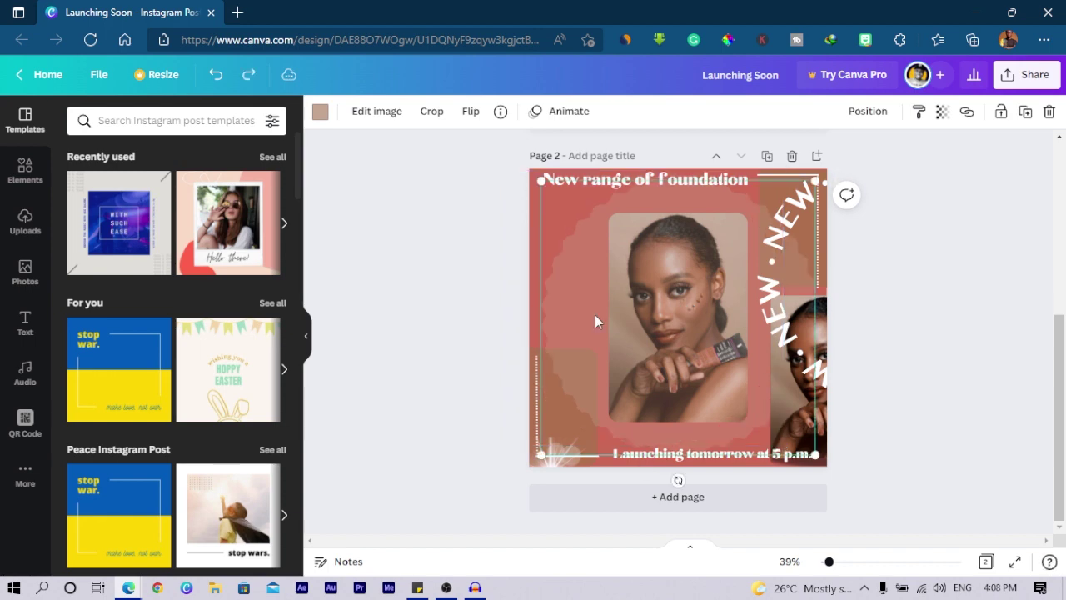
click(942, 113)
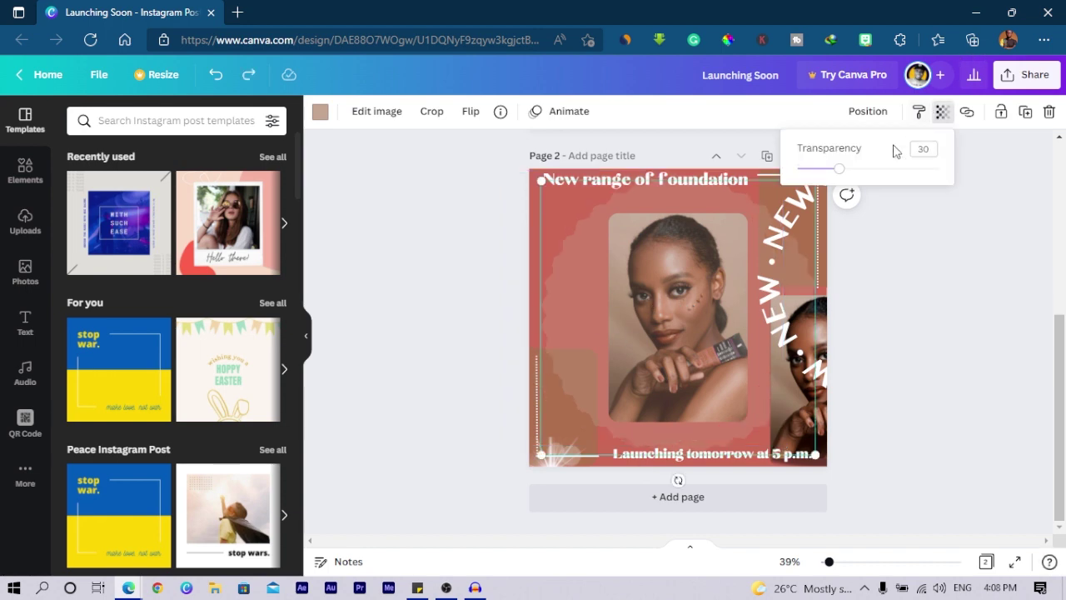
drag(837, 177, 974, 164)
Make the scalloped shape white from Document colours and shrink it slightly.
click(319, 111)
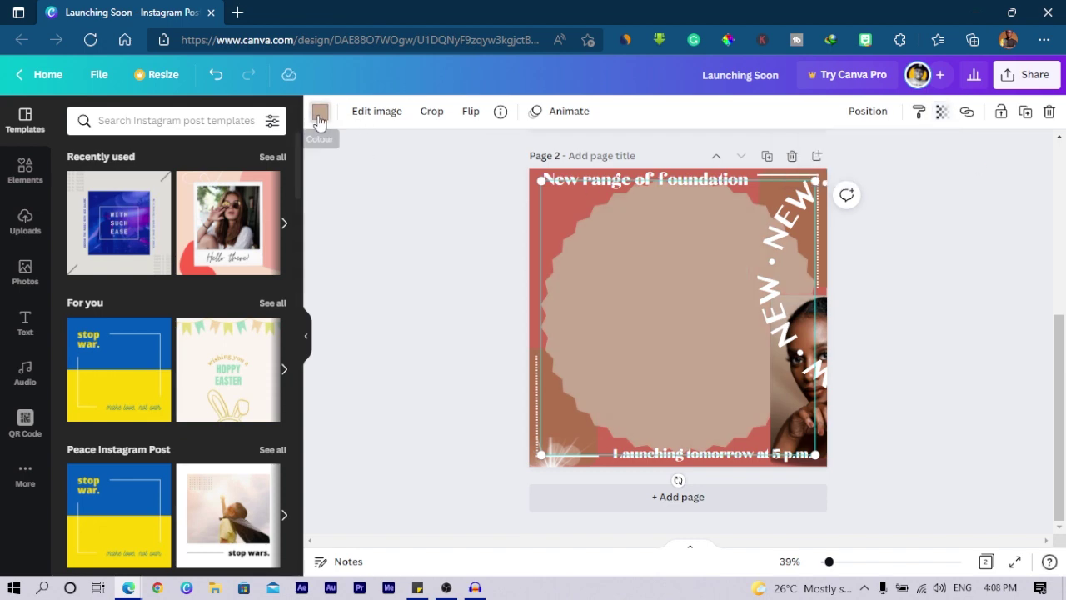
click(235, 185)
click(237, 188)
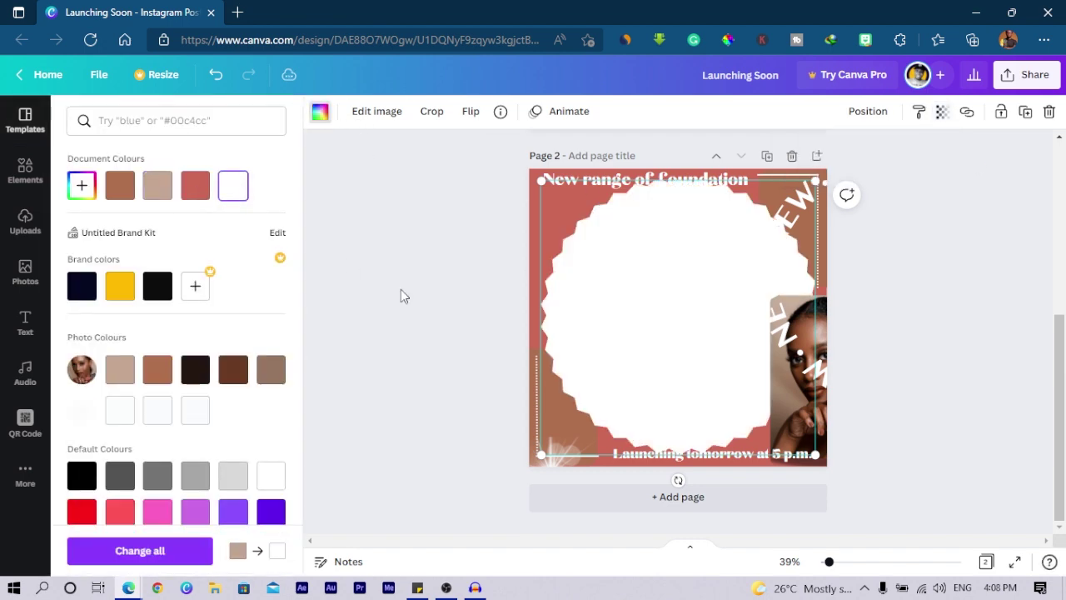
drag(539, 456, 555, 449)
click(25, 170)
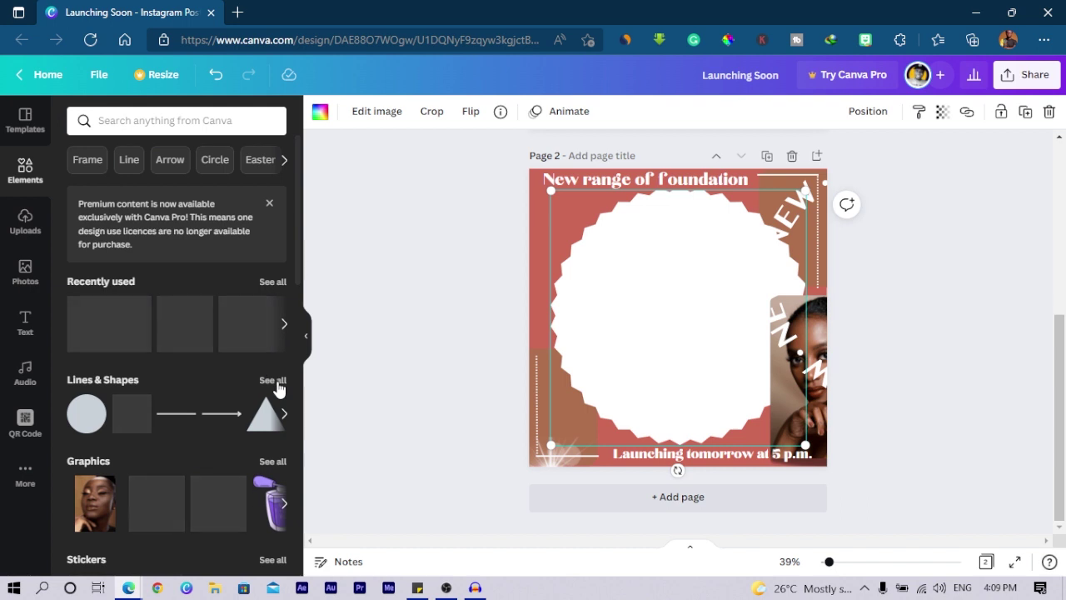
Add a scalloped frame from Frames, enlarge it over the white shape, and bring the portrait over it.
scroll(123, 339, down, 5)
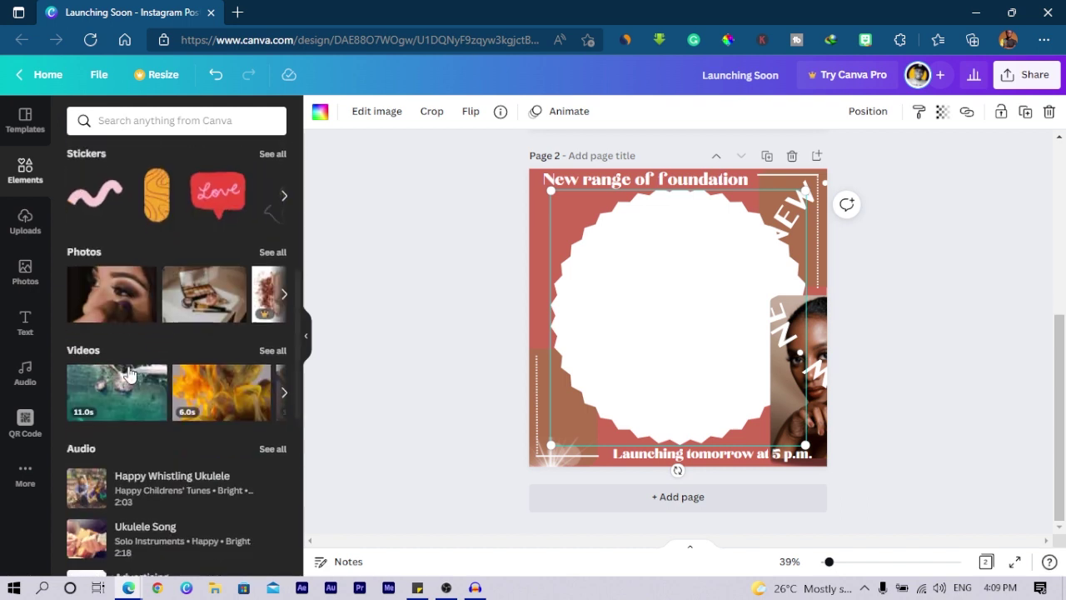
scroll(129, 375, down, 5)
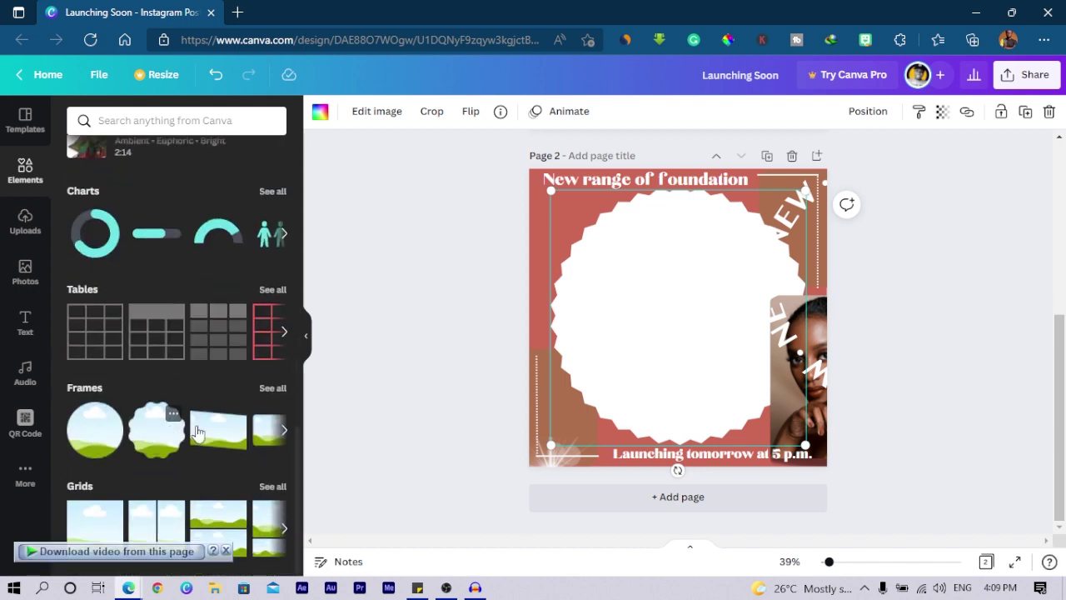
click(157, 431)
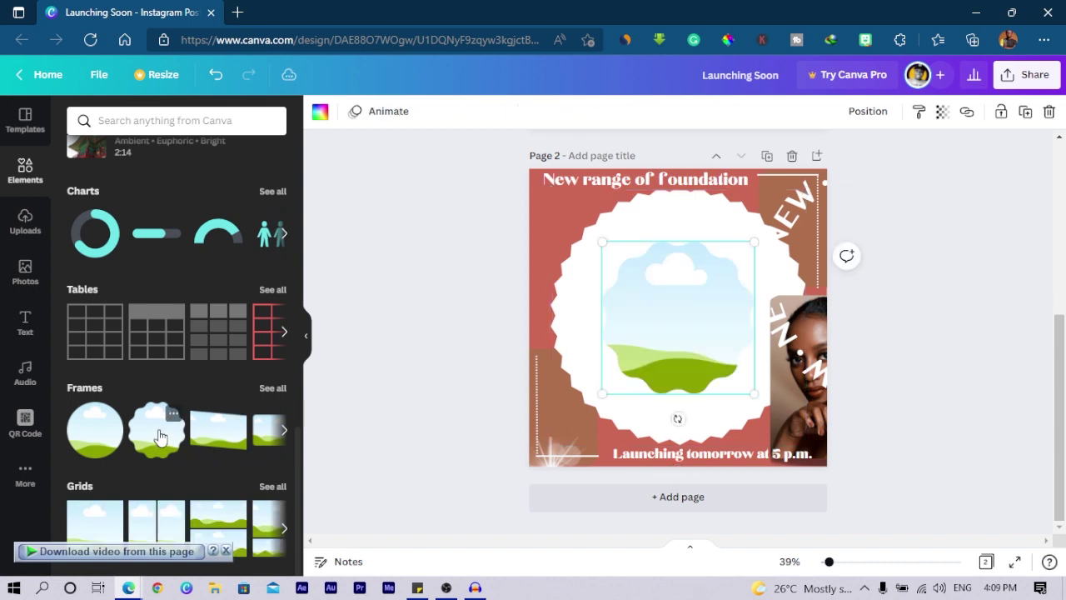
key(ctrl+z)
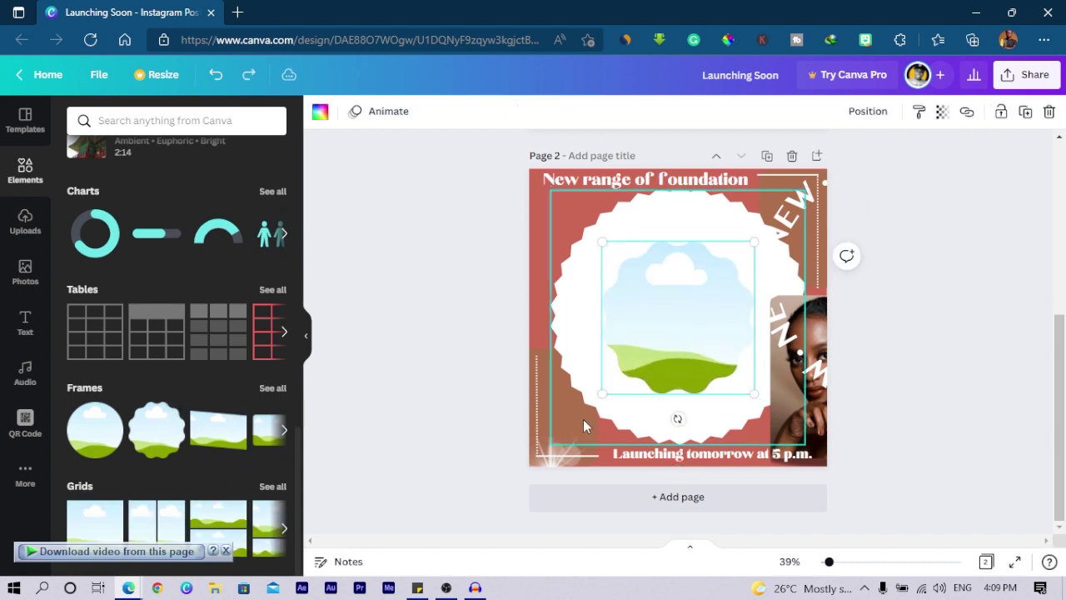
drag(588, 400, 564, 416)
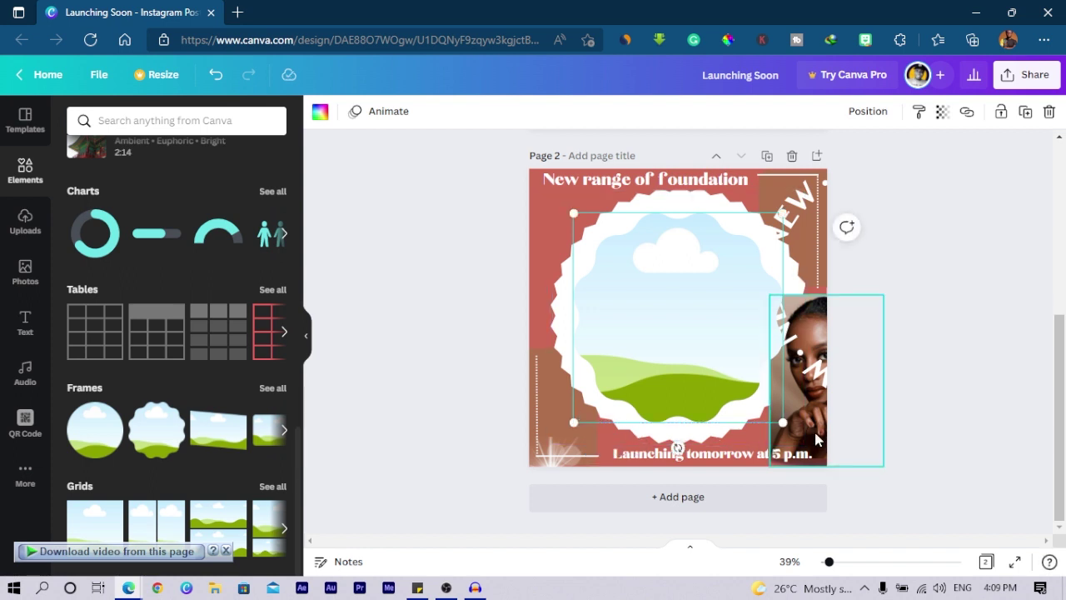
drag(804, 421, 539, 305)
Detach the portrait into the scalloped frame, delete the sky placeholder, and centre the frame.
click(576, 328)
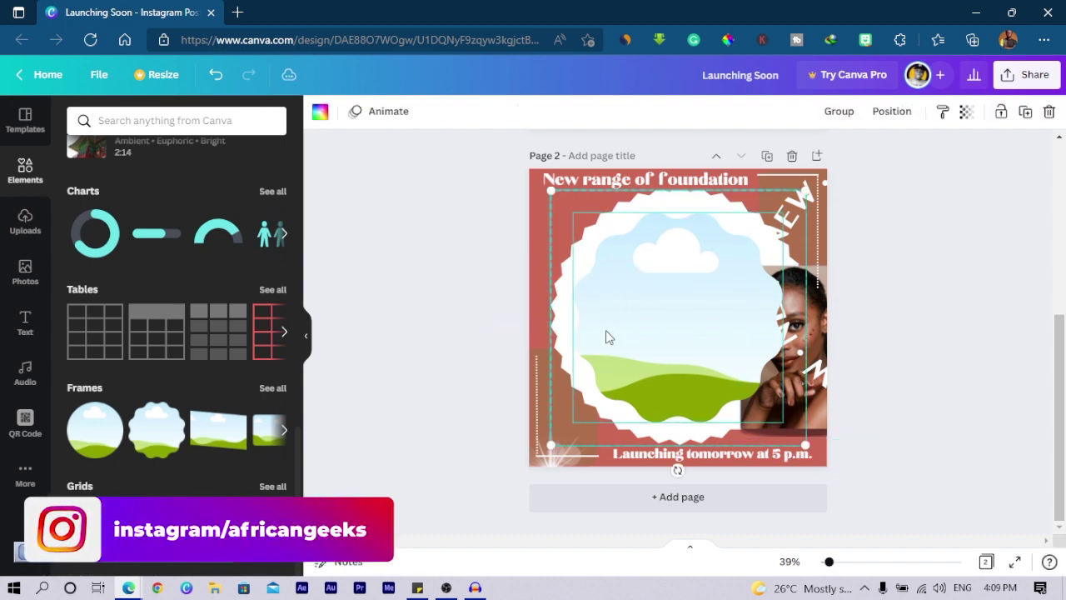
drag(624, 328, 460, 218)
right_click(545, 269)
click(596, 505)
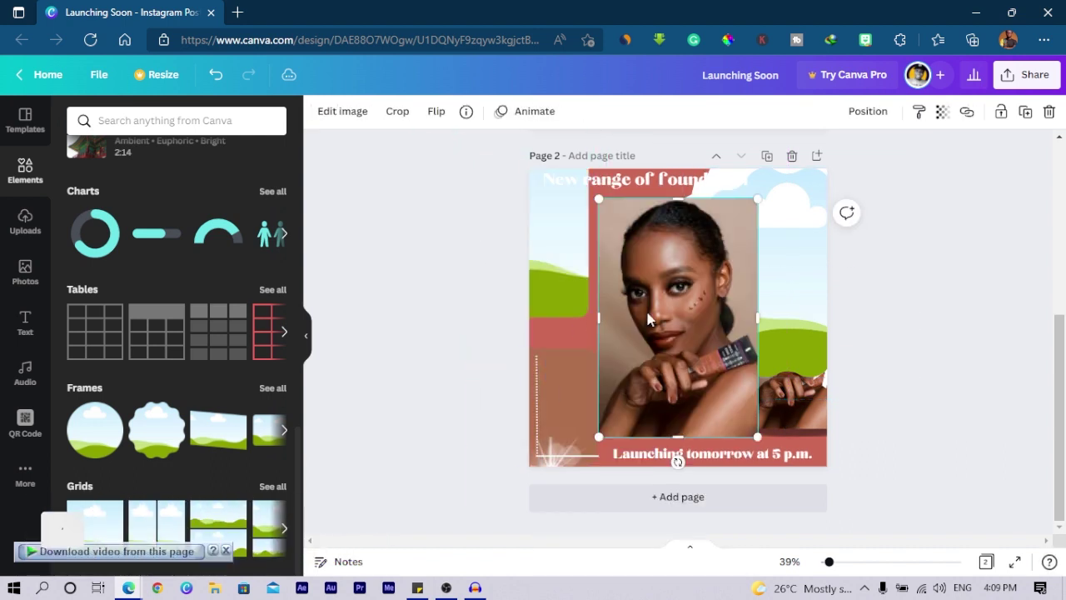
drag(657, 316, 745, 278)
click(583, 302)
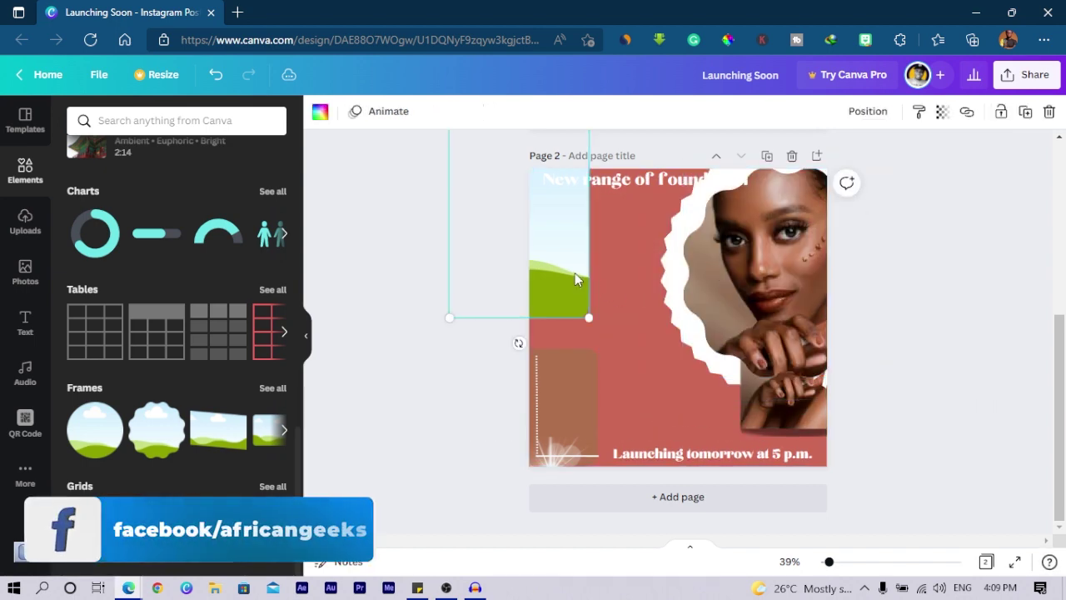
key(Delete)
drag(720, 272, 606, 312)
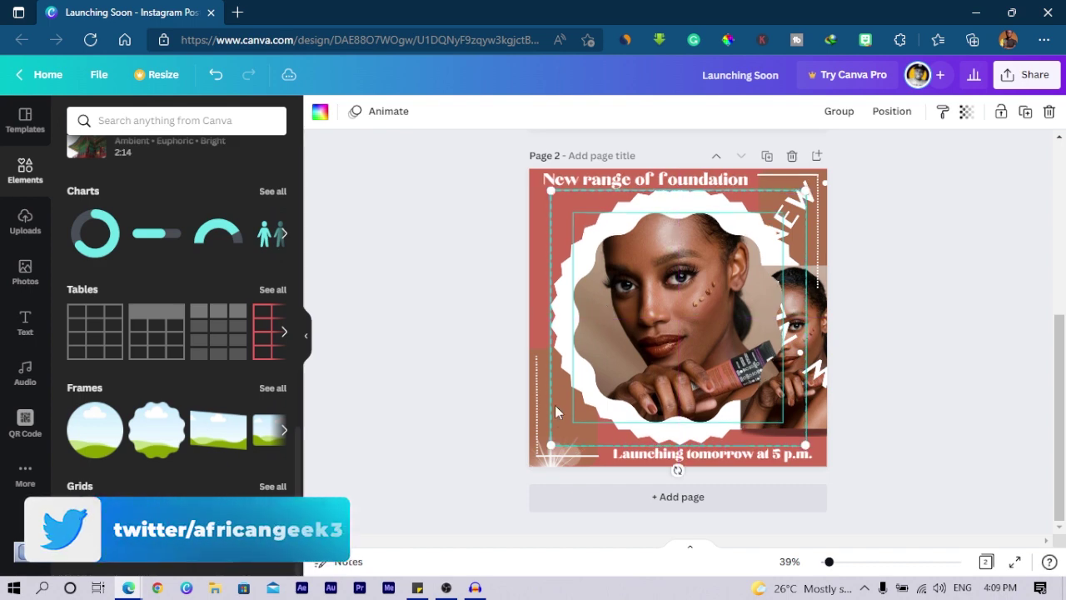
Shrink the photo frame, centre and shrink the NEW ring, and colour it terracotta red.
drag(543, 443, 571, 432)
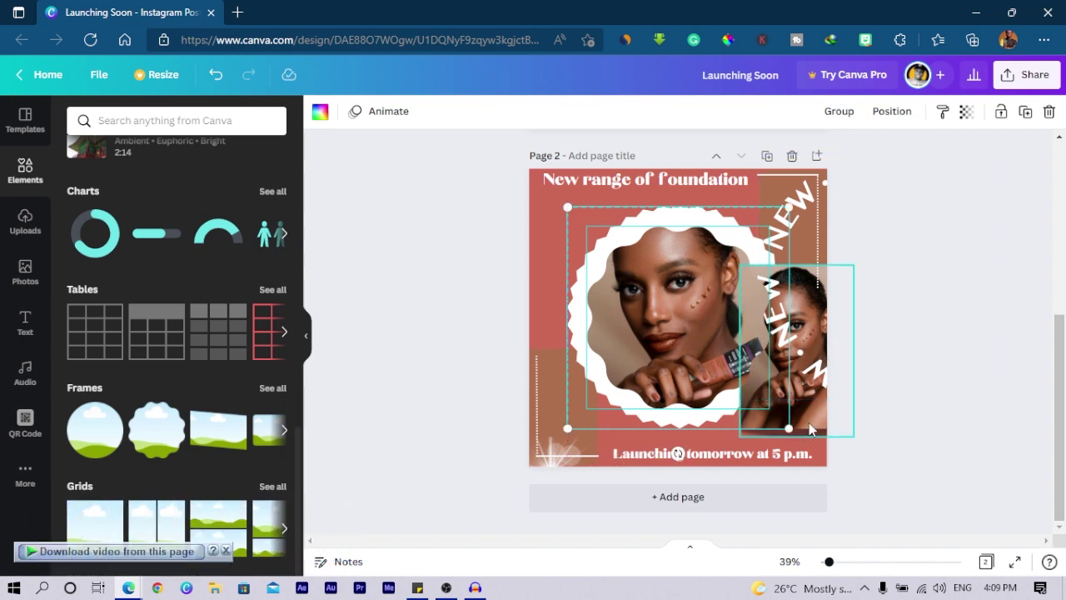
drag(810, 429, 694, 511)
drag(791, 215, 588, 247)
drag(556, 440, 579, 417)
click(321, 113)
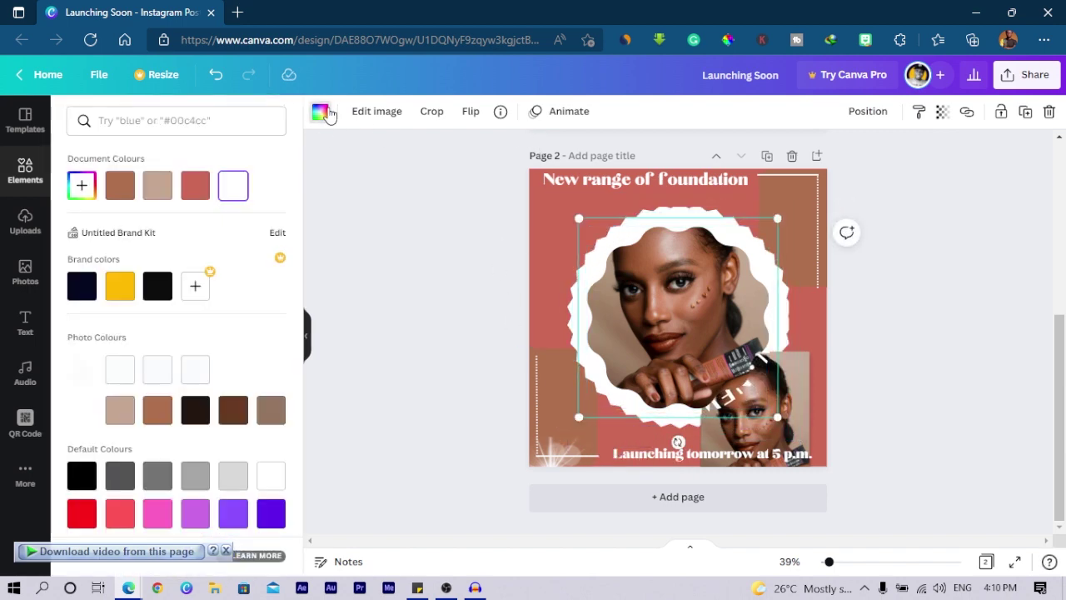
click(200, 188)
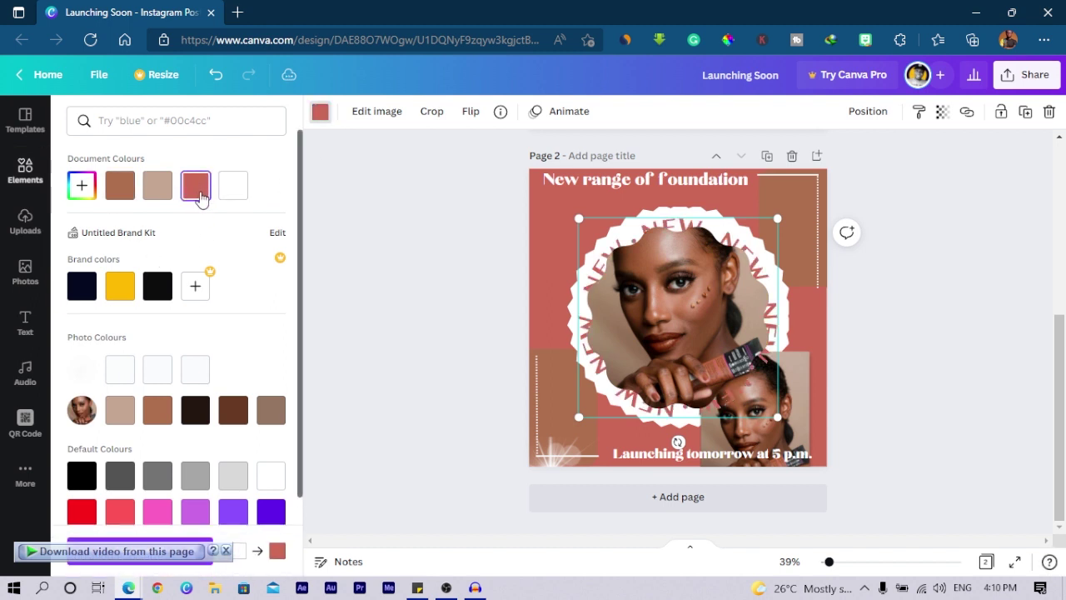
Move the second photo to the bottom-right corner and fit the portrait inside the NEW ring.
drag(808, 425, 858, 502)
click(688, 337)
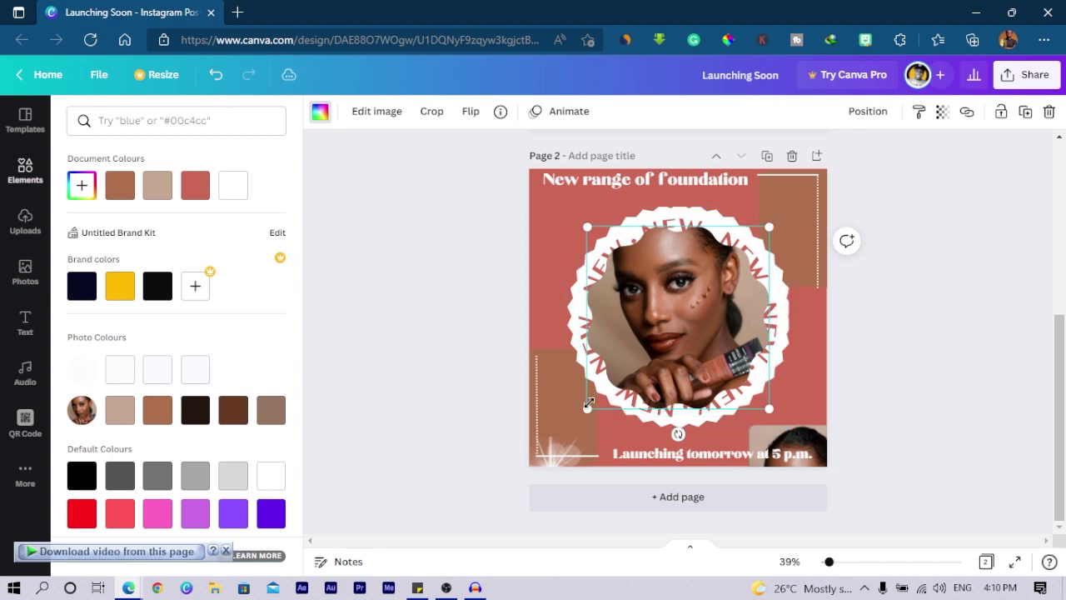
drag(592, 401, 610, 391)
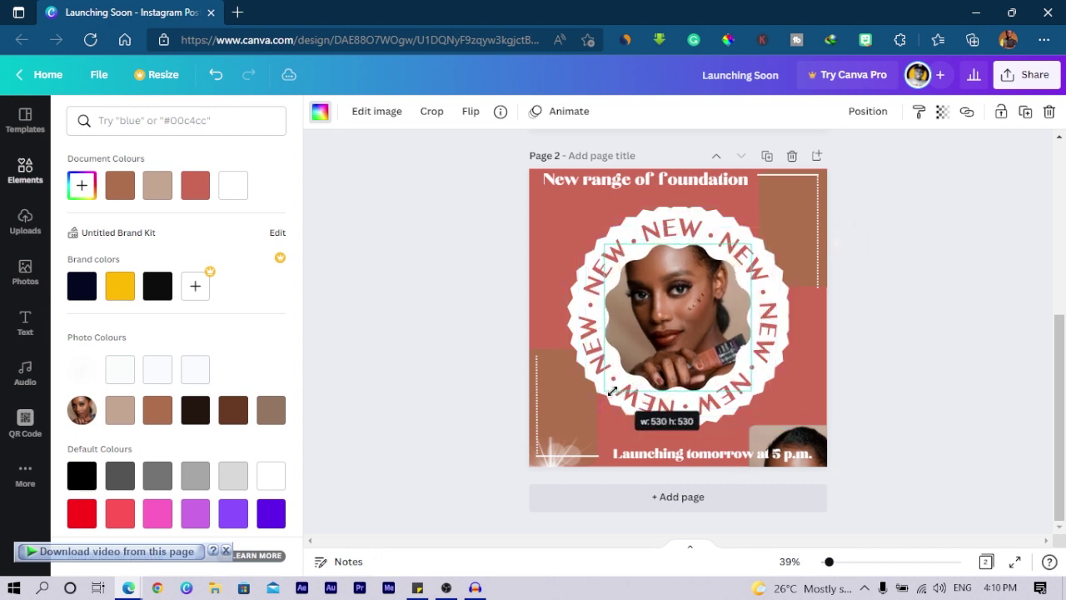
drag(613, 391, 613, 392)
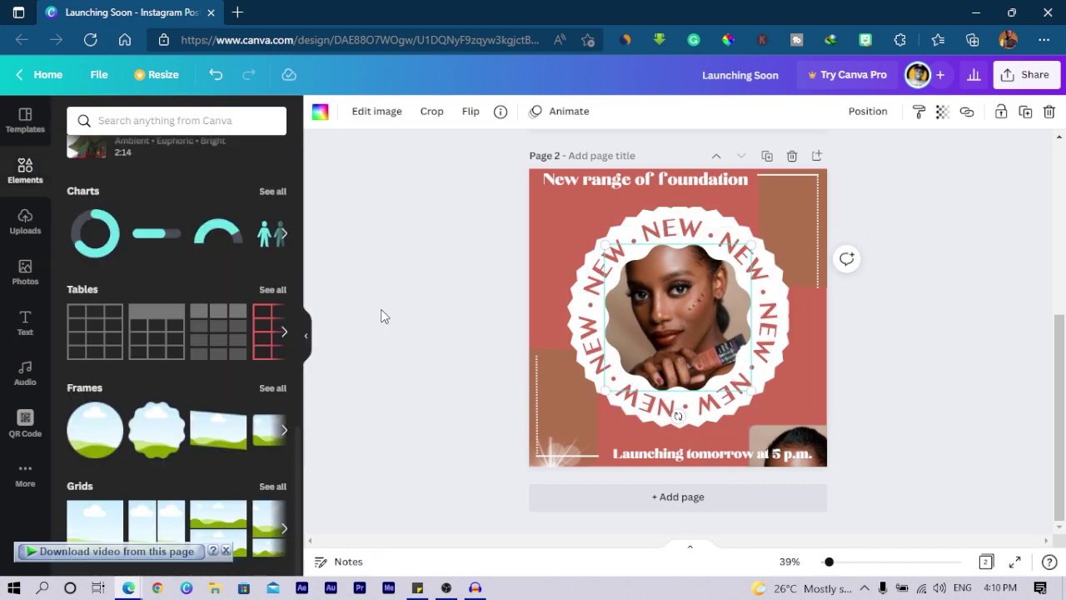
click(370, 339)
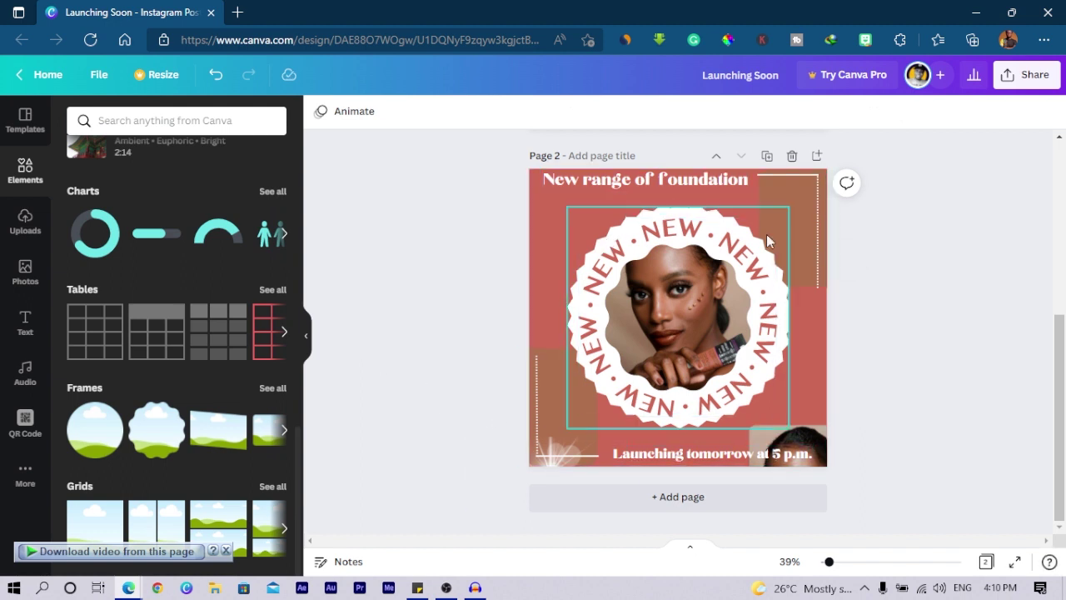
drag(510, 289, 556, 391)
Resize the brown background block and delete the top-right brown rectangle.
drag(609, 347, 730, 248)
drag(554, 283, 538, 305)
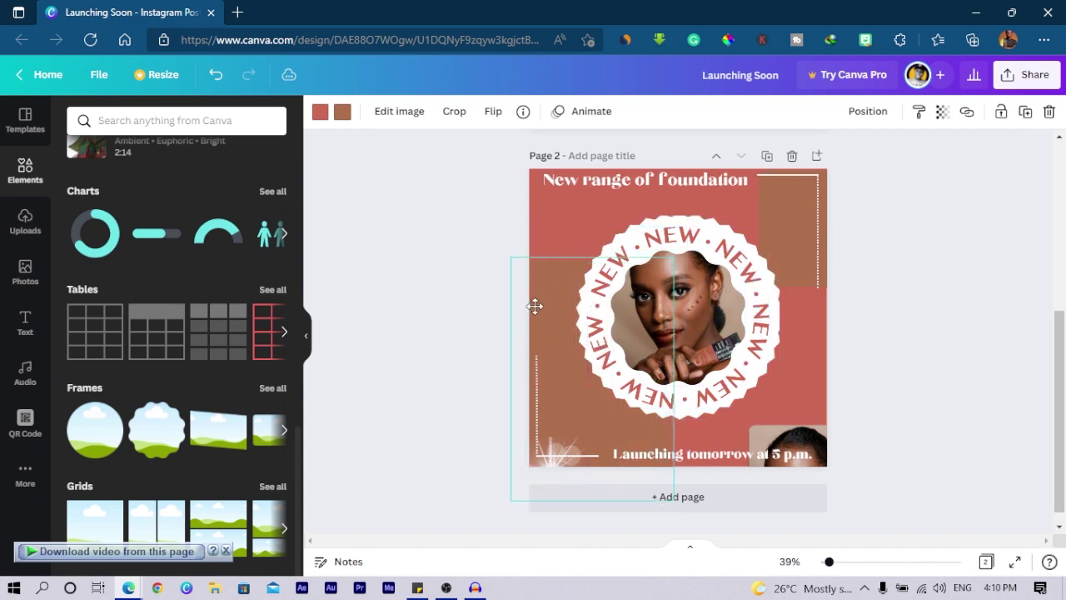
click(787, 212)
key(Delete)
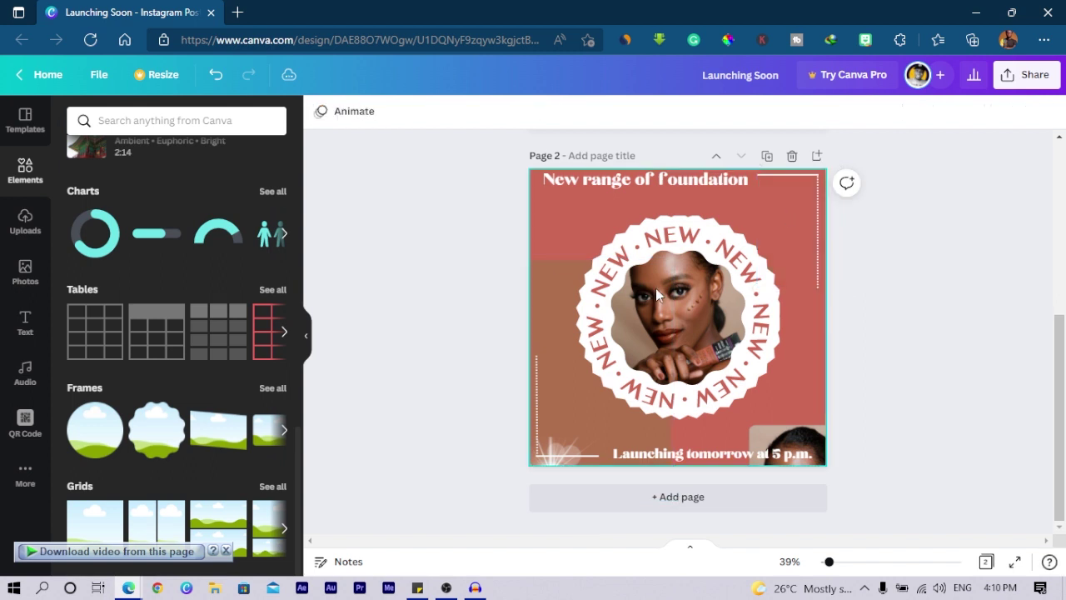
Move the brown block to the top right, send it to back, and delete the sparkle.
click(539, 291)
key(ctrl+bracketright)
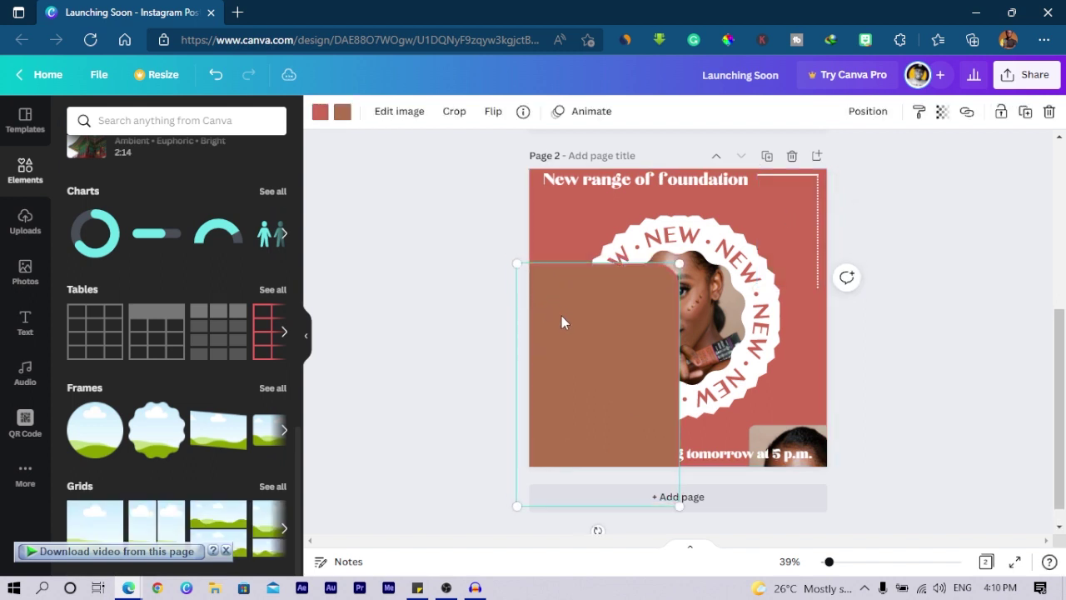
drag(803, 175, 735, 281)
right_click(771, 267)
click(819, 419)
click(913, 327)
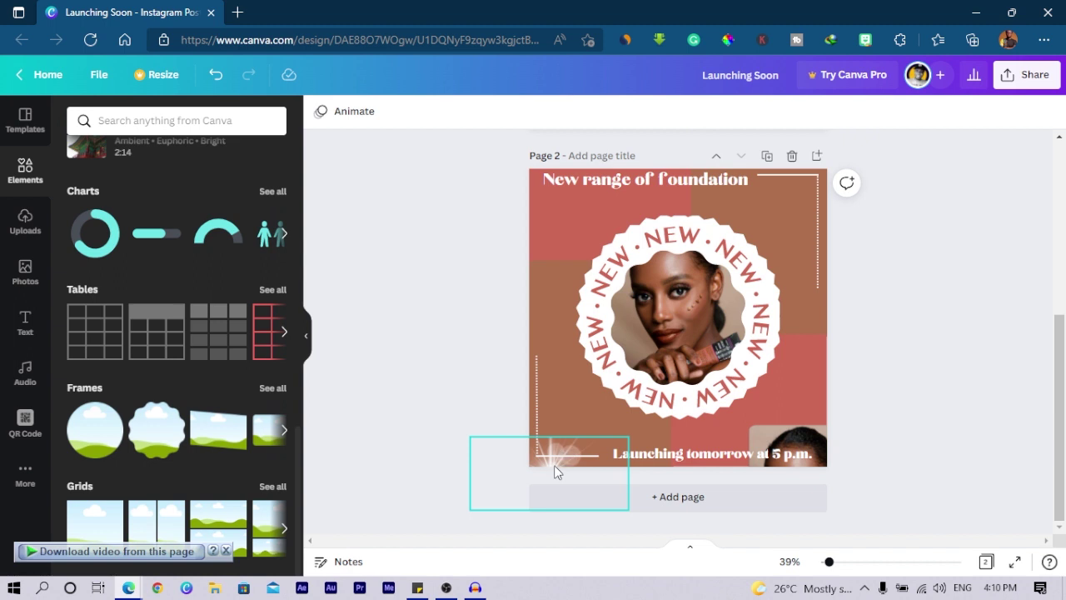
drag(556, 472, 590, 210)
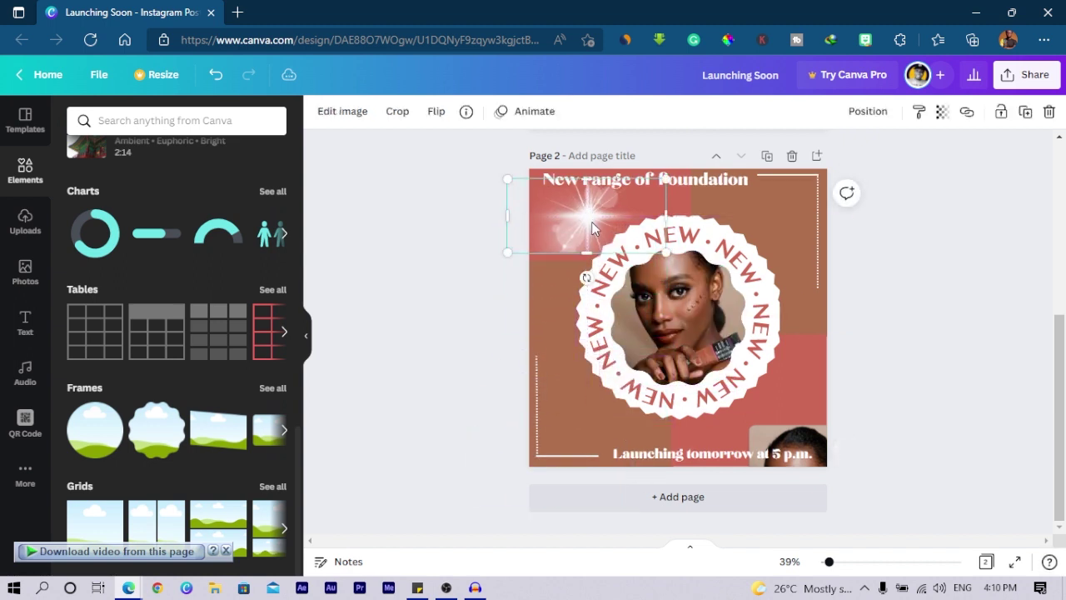
key(Delete)
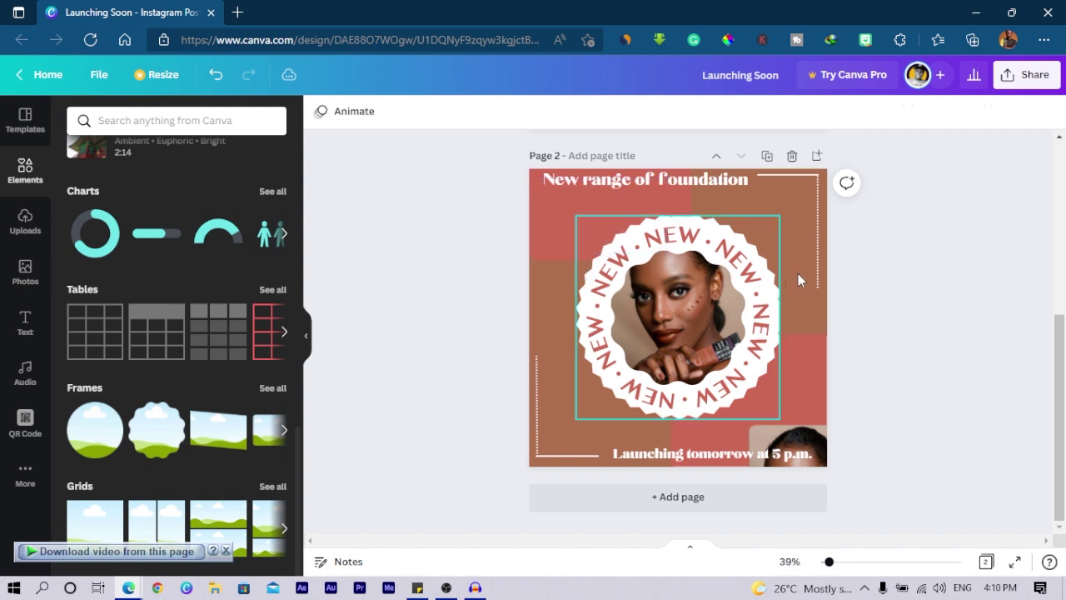
Shrink the lower-left corner line with the 'Launching tomorrow at 5 p.m.' caption and move it inward.
click(538, 442)
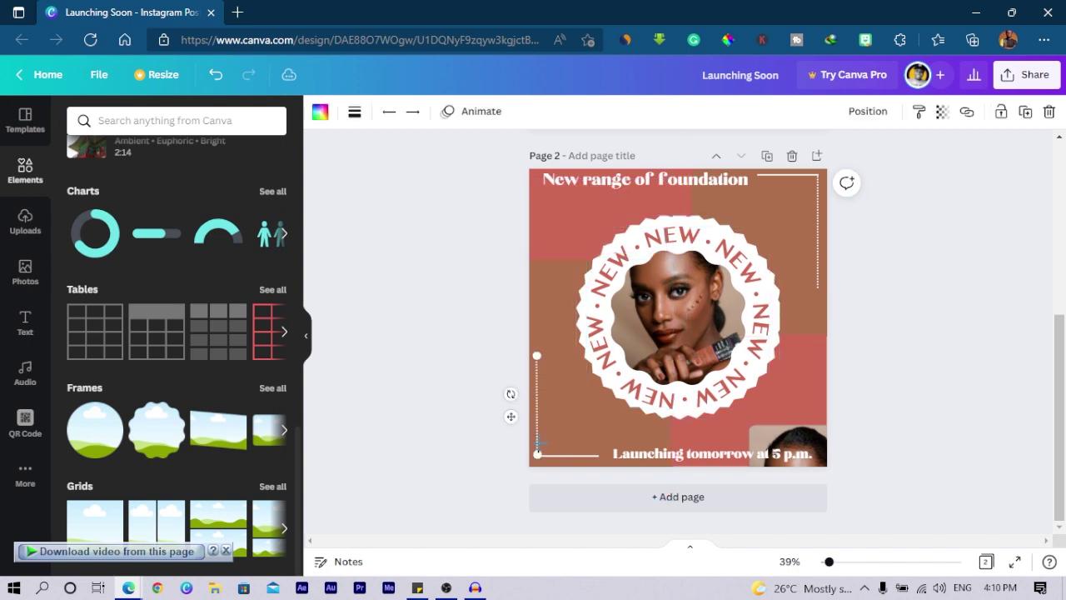
shift+click(635, 458)
drag(818, 464, 784, 463)
drag(700, 450, 721, 435)
Shrink the 'New range of foundation' heading with its top-right corner line and move it inward.
click(805, 471)
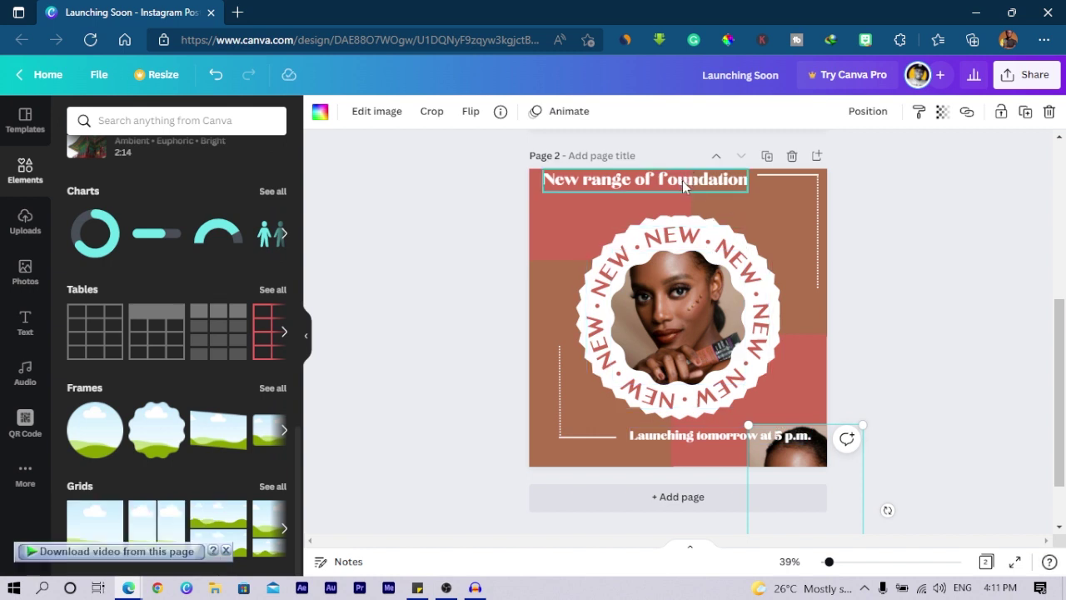
click(691, 439)
click(819, 225)
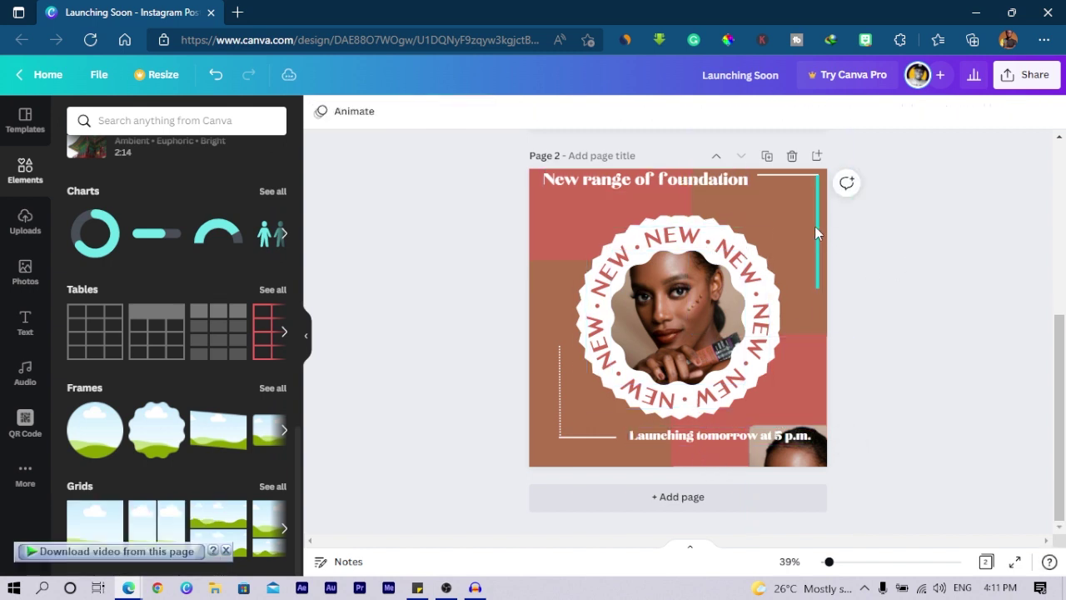
shift+click(697, 184)
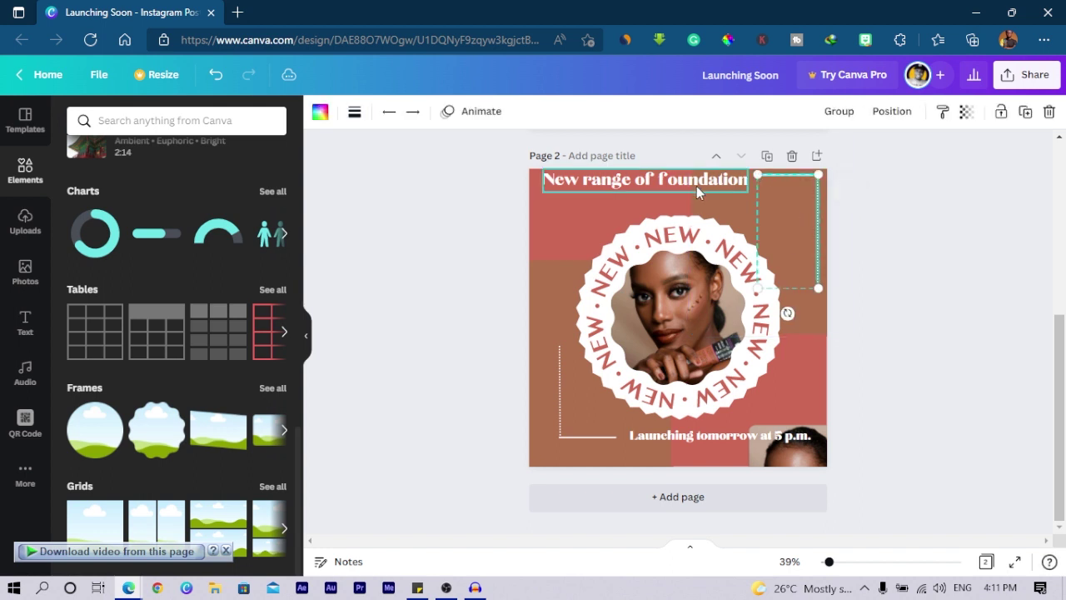
drag(542, 170, 629, 199)
Check the caption's size and select the heading, restoring its accidentally deleted text.
click(469, 225)
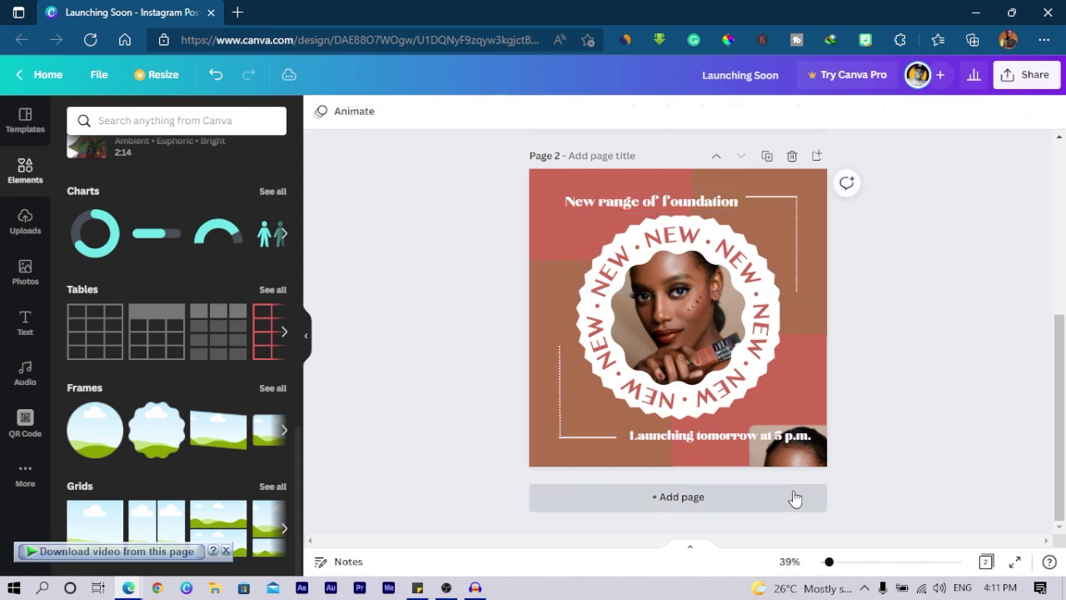
click(715, 442)
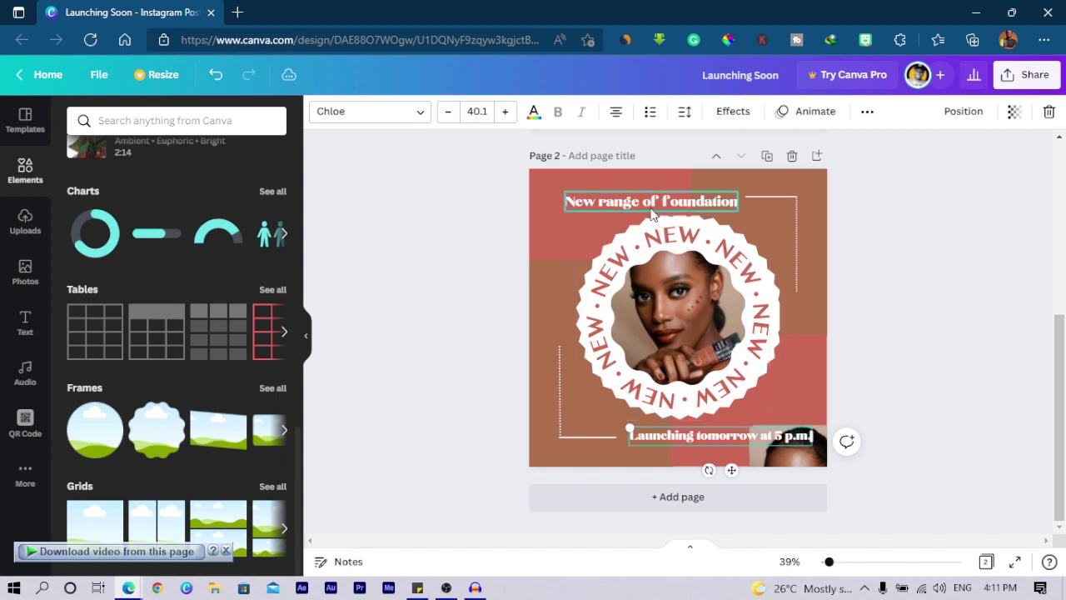
key(ctrl+a)
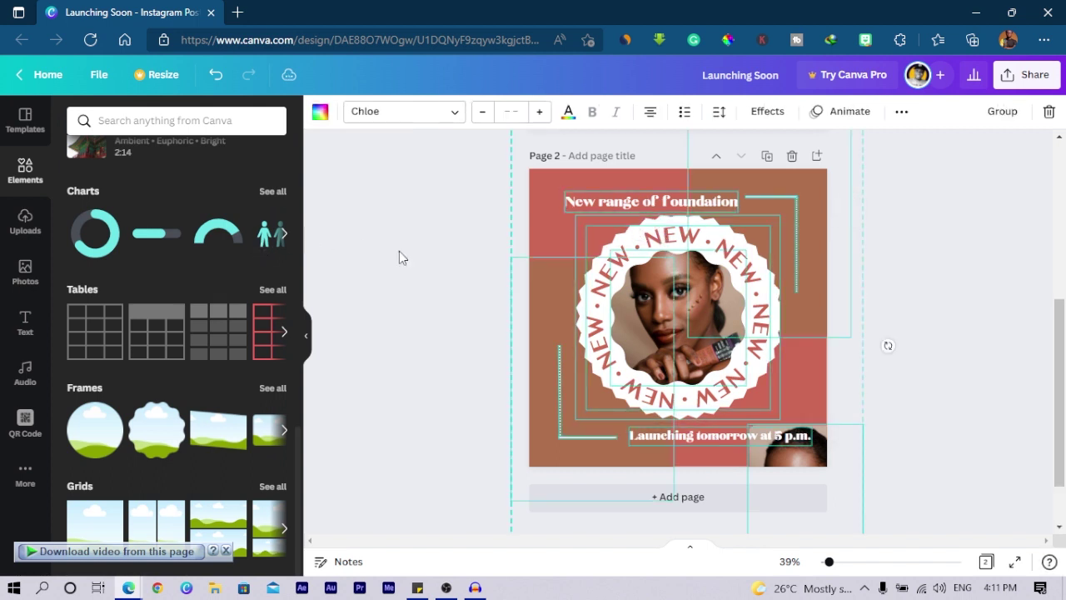
click(400, 257)
click(612, 208)
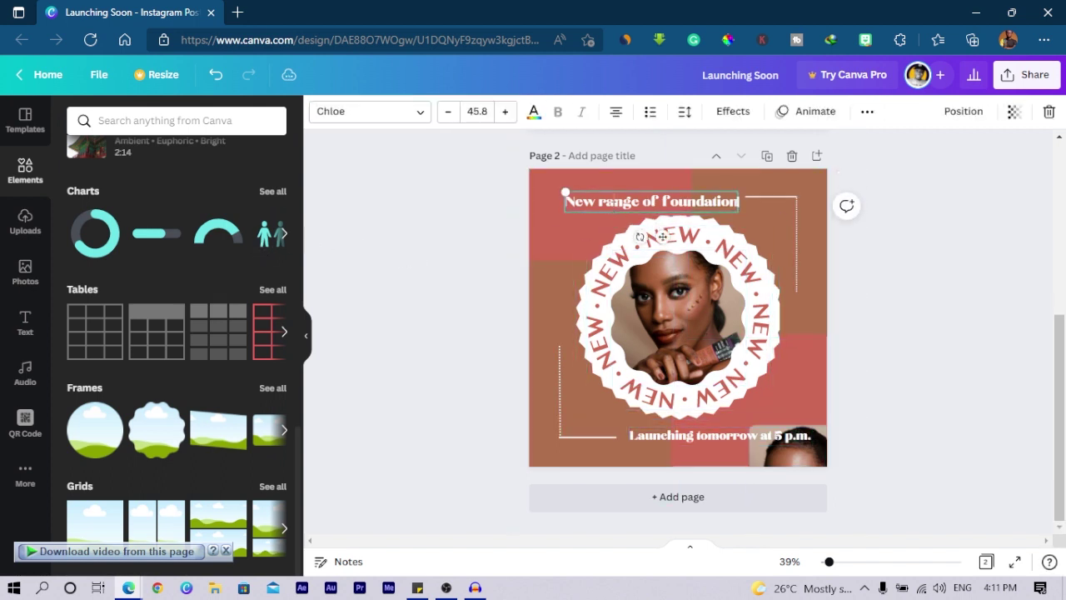
double_click(728, 201)
key(BackSpace)
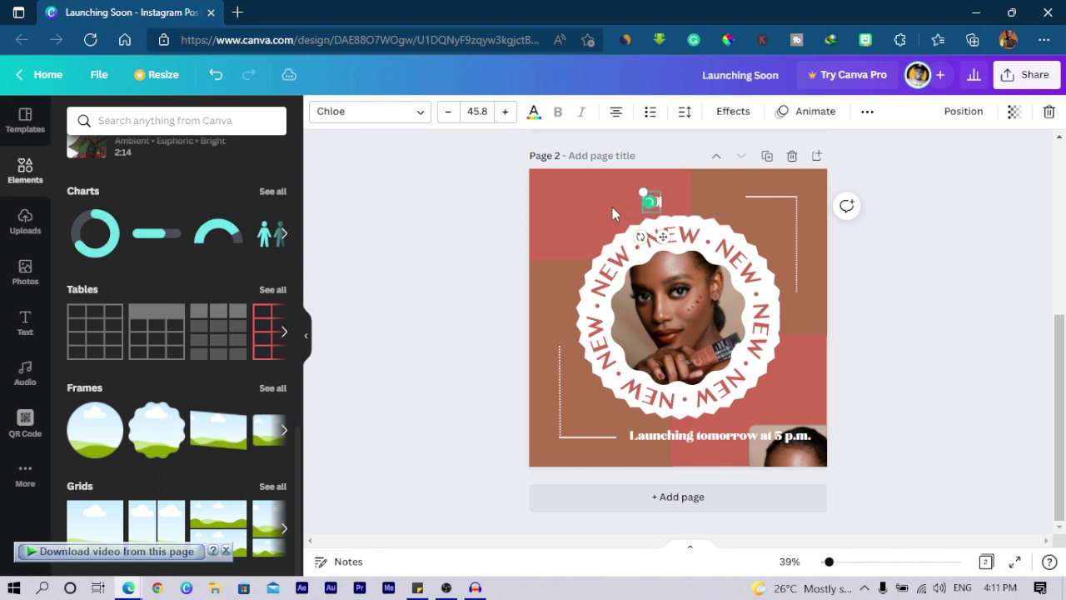
key(ctrl+z)
click(411, 241)
click(618, 203)
Set the heading font size to 40 and nudge it slightly up and right.
click(481, 110)
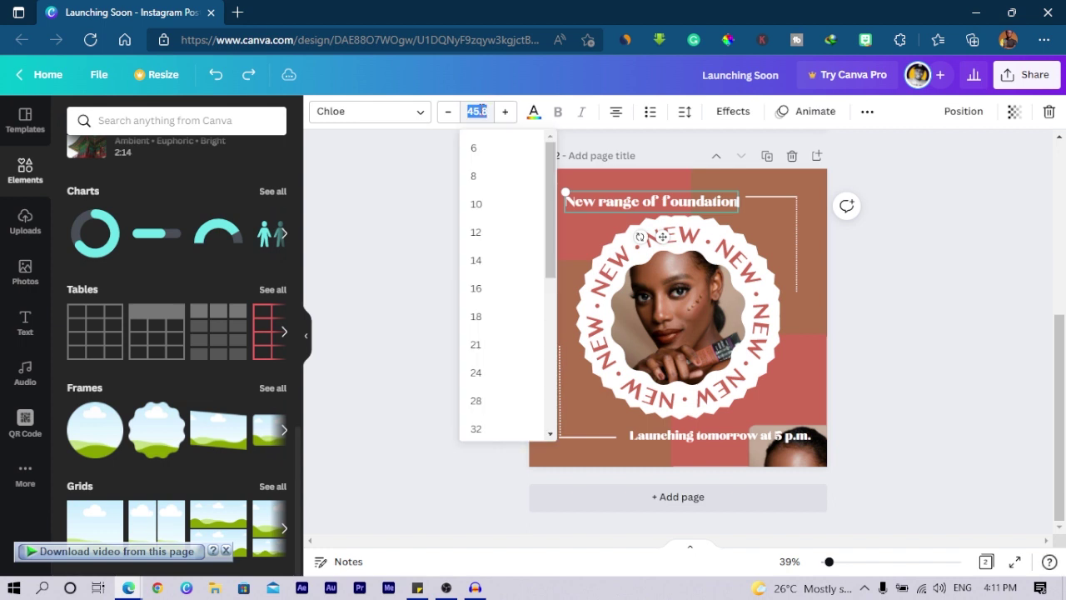
key(Return)
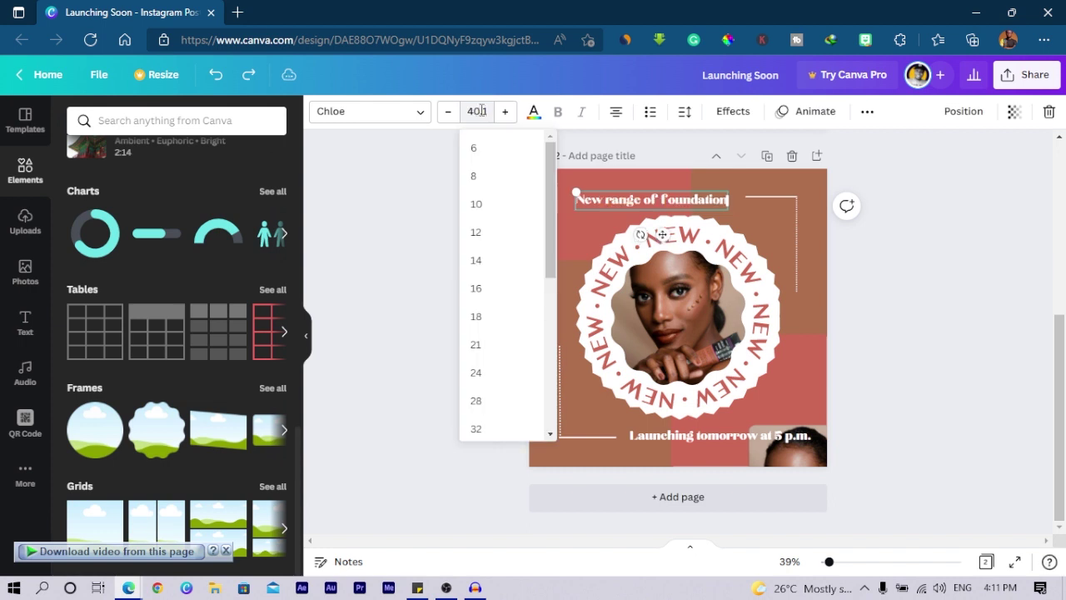
click(444, 216)
drag(645, 203, 656, 200)
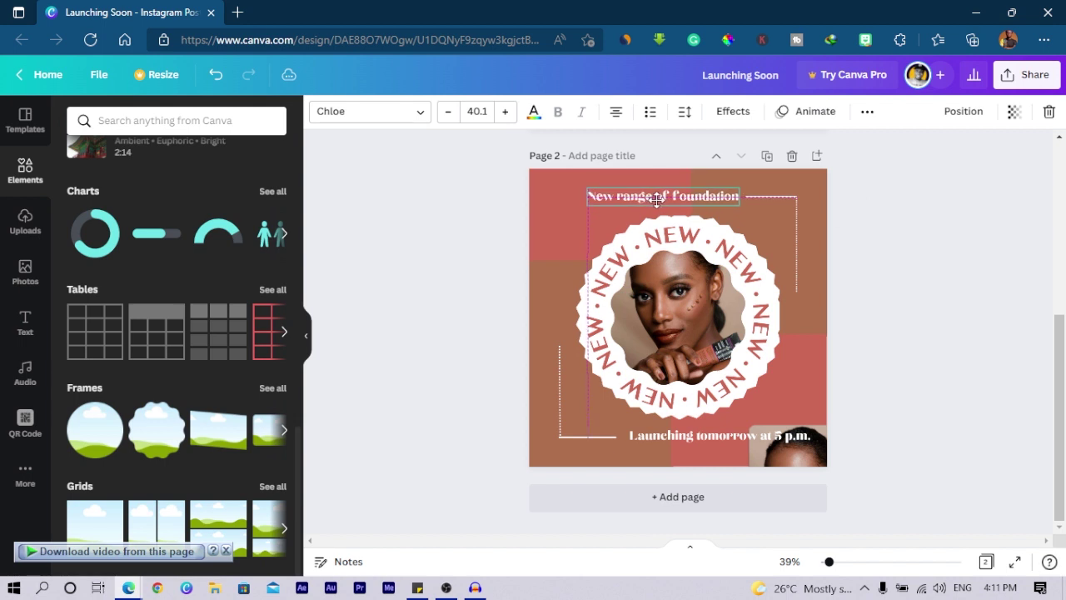
Shrink and delete the extra model photo at the bottom right of page 2.
click(536, 364)
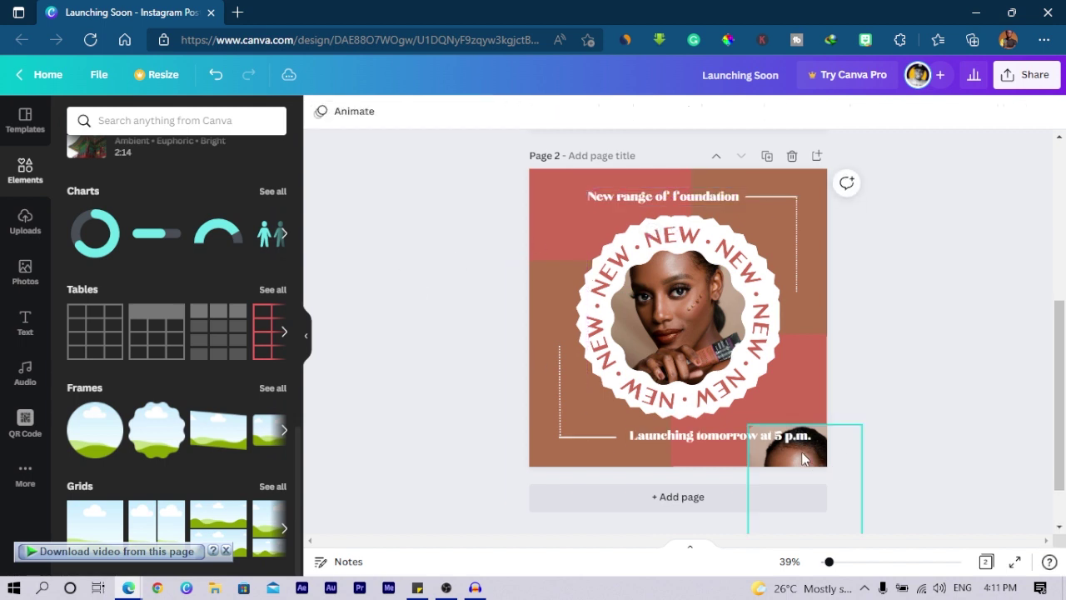
drag(802, 457, 788, 296)
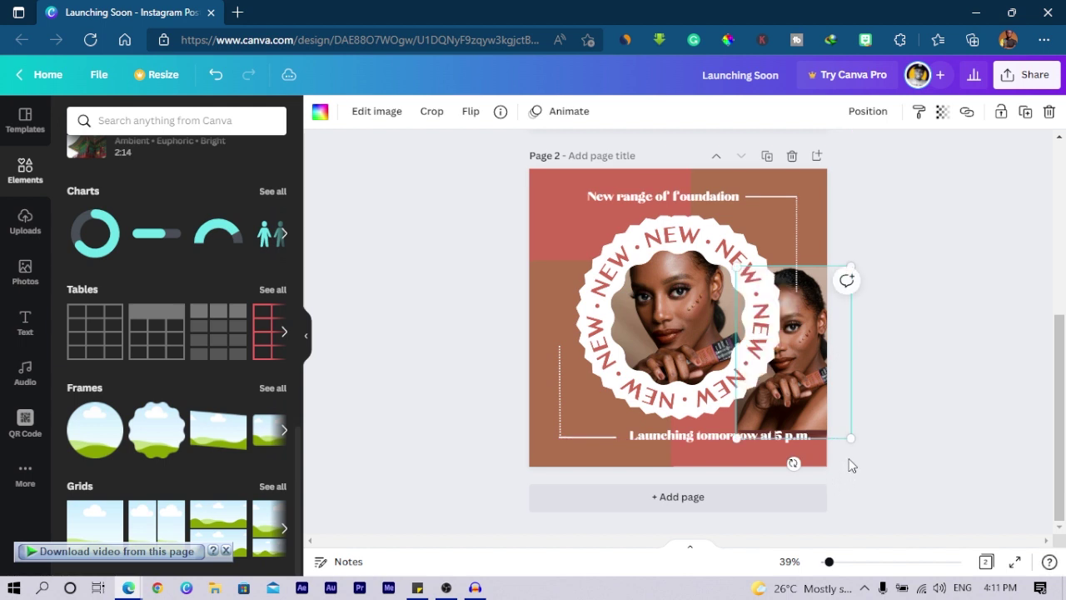
drag(847, 436, 808, 376)
drag(785, 309, 764, 351)
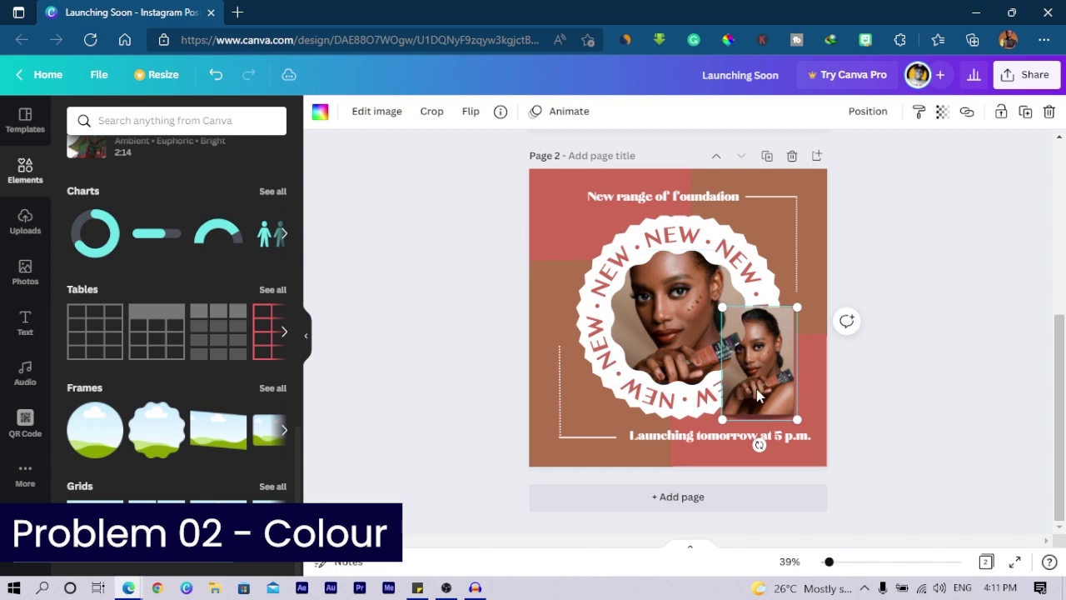
key(Delete)
key(Delete)
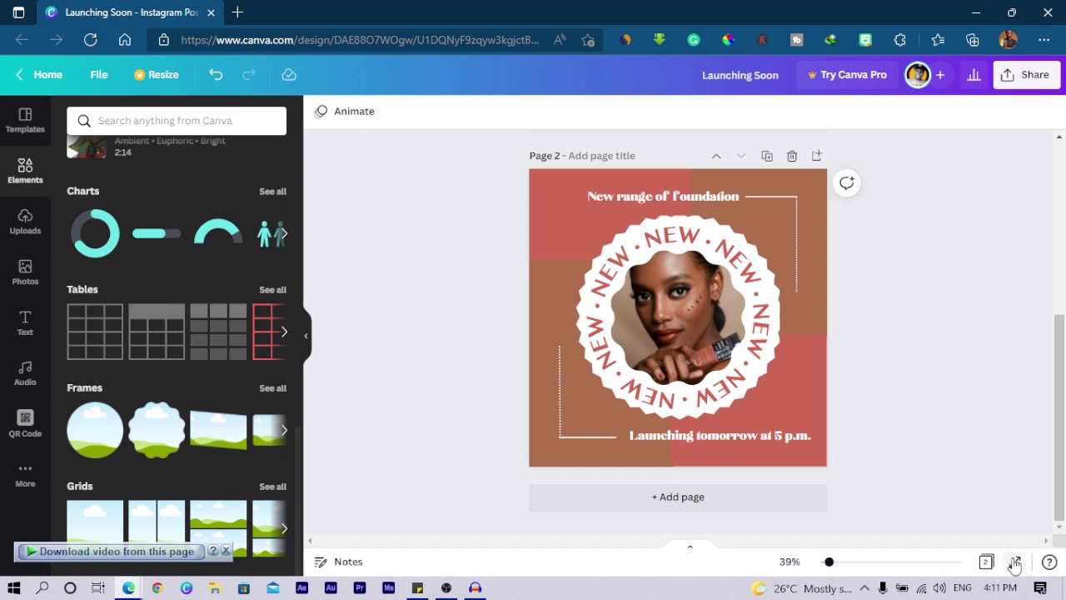
Scroll to review the PNG download settings for all 2 pages.
scroll(905, 504, down, 3)
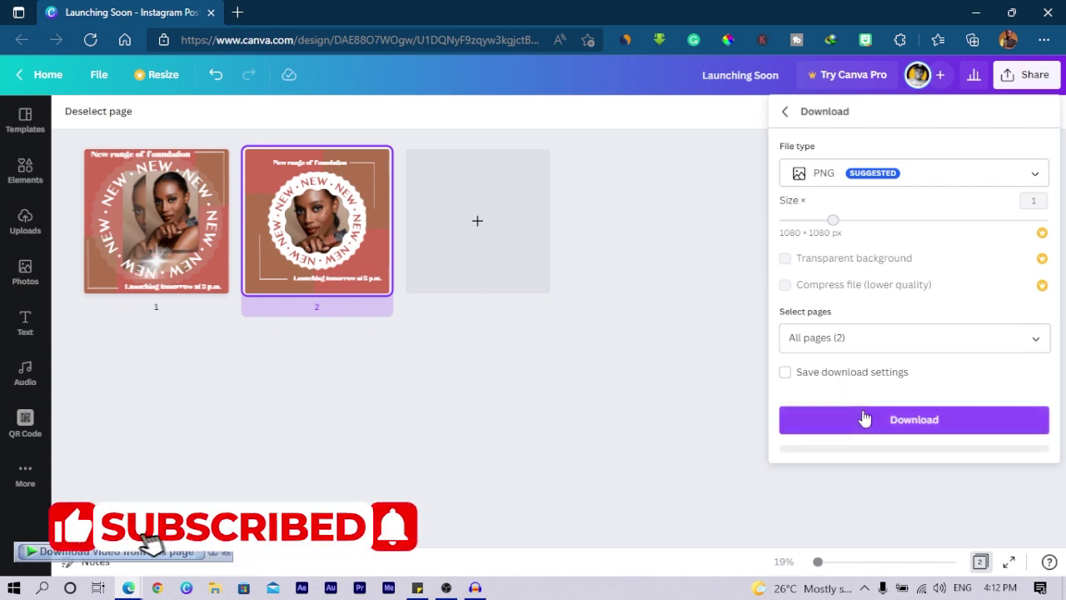
Start the PNG download of the 'Launching Soon' design from the Download panel.
click(867, 421)
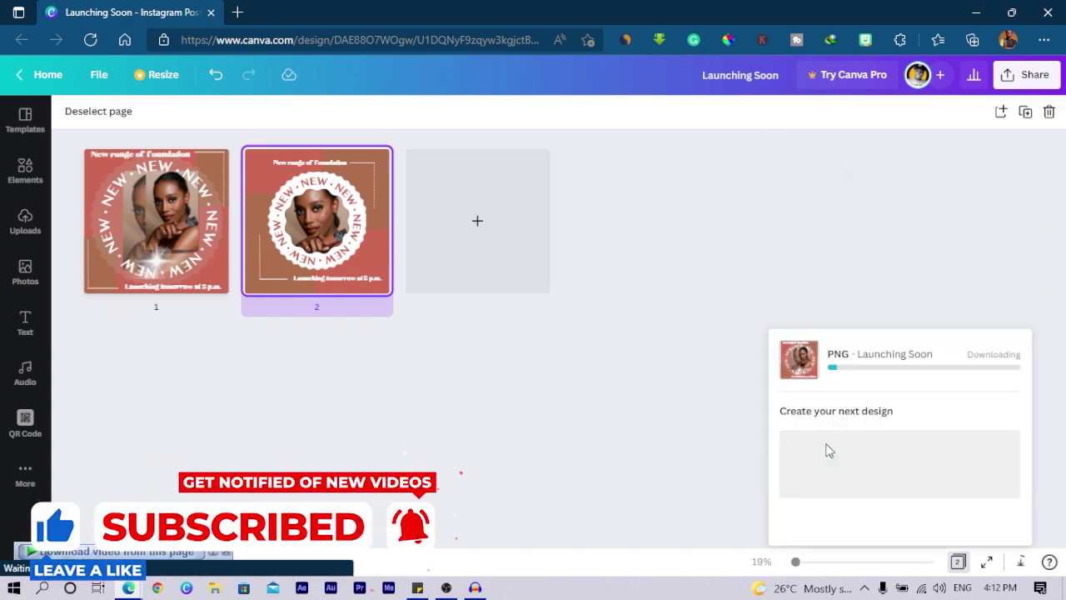